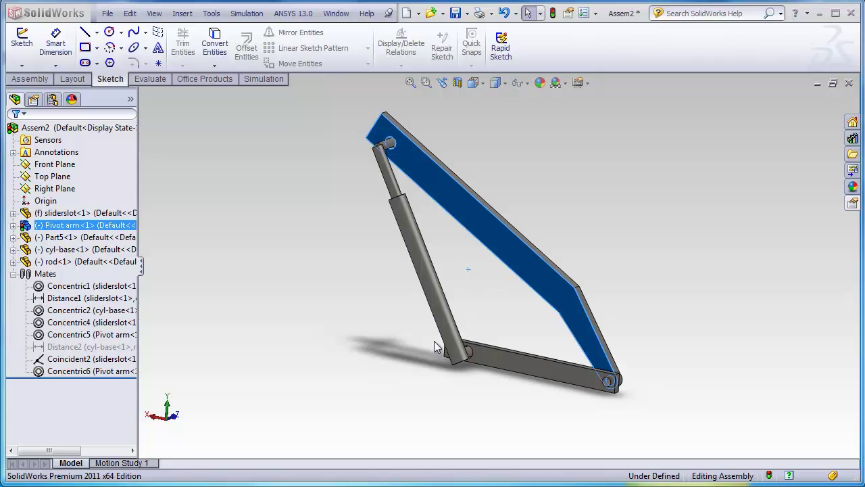
# Step: Swing the pivot arm about its hinge and examine the linkage's motion from both sides
pyautogui.moveTo(476, 287); pyautogui.dragTo(512, 288, button='middle')
pyautogui.moveTo(465, 238); pyautogui.dragTo(494, 271)
pyautogui.moveTo(494, 270); pyautogui.dragTo(365, 306, button='middle')
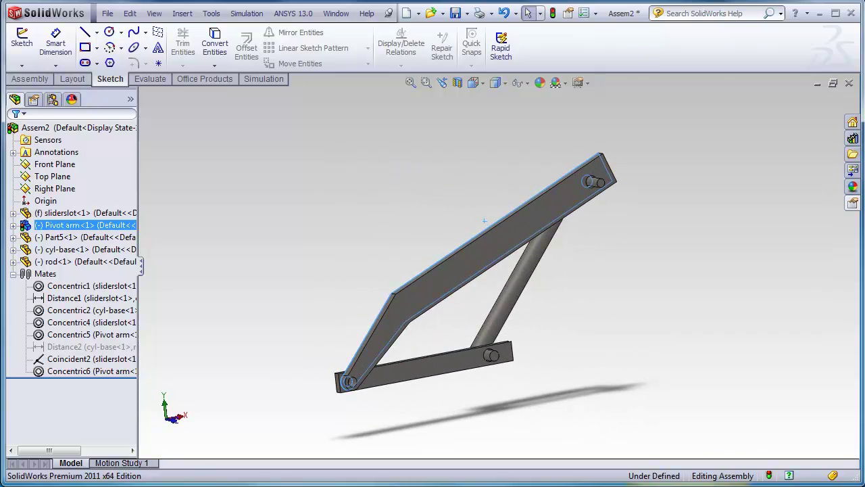
pyautogui.moveTo(537, 325); pyautogui.dragTo(541, 308, button='middle')
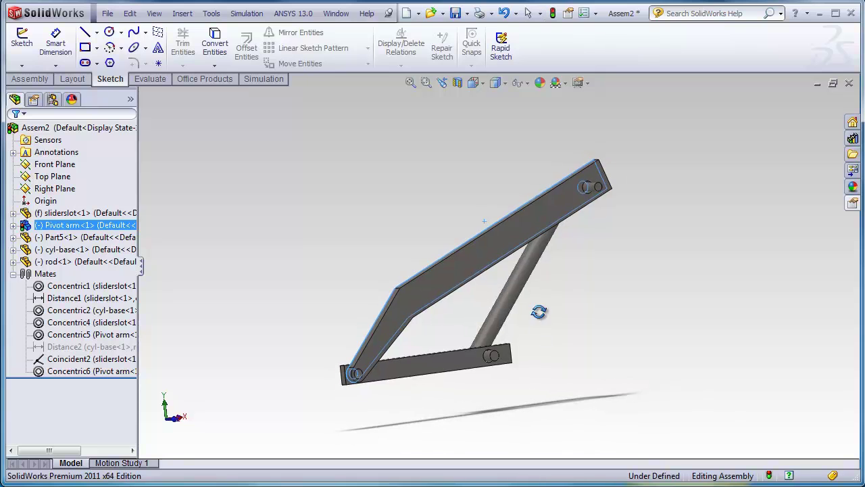
# Step: Unsuppress the Distance2 mate between cyl-base and rod and inspect the constrained linkage
pyautogui.click(74, 348)
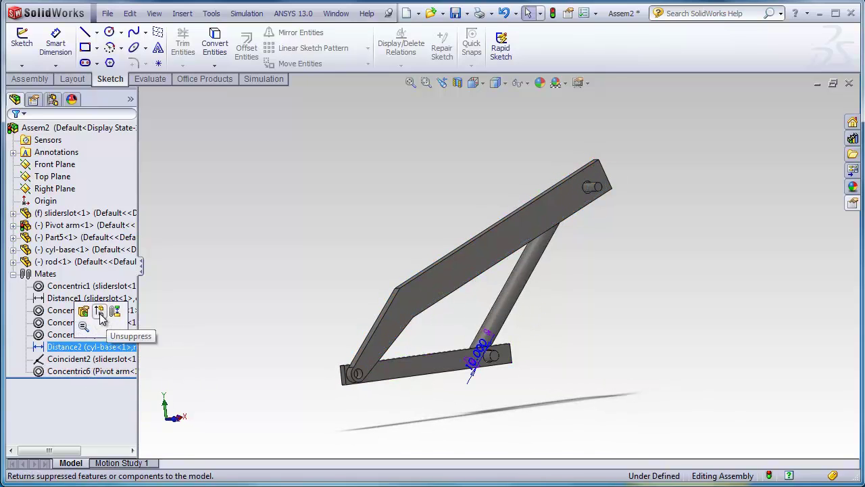
pyautogui.moveTo(511, 347); pyautogui.dragTo(561, 346, button='middle')
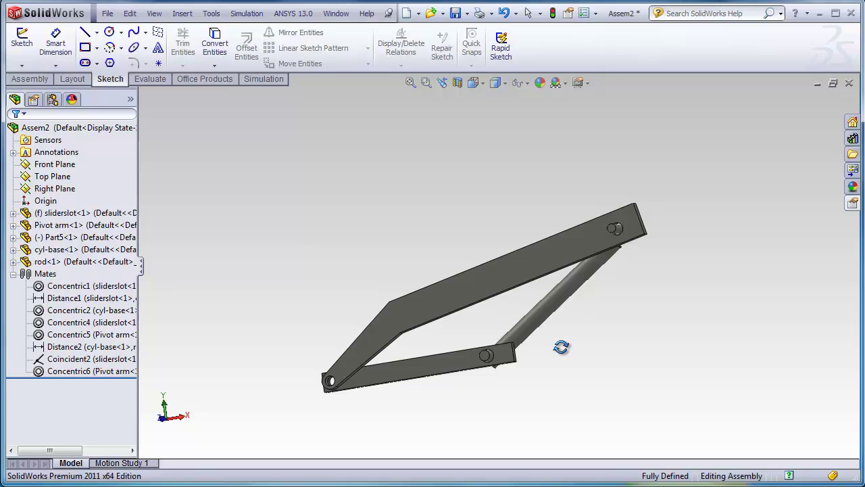
pyautogui.moveTo(561, 346); pyautogui.dragTo(615, 342, button='middle')
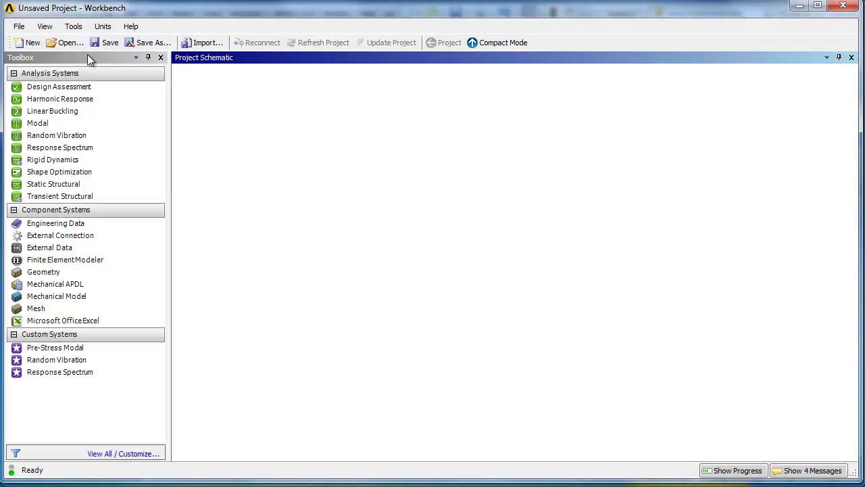
# Step: Switch to ANSYS Workbench, add a Rigid Dynamics system to the project and import Assem2.SLDASM as its geometry
pyautogui.moveTo(64, 147); pyautogui.dragTo(230, 157)
pyautogui.click(266, 152)
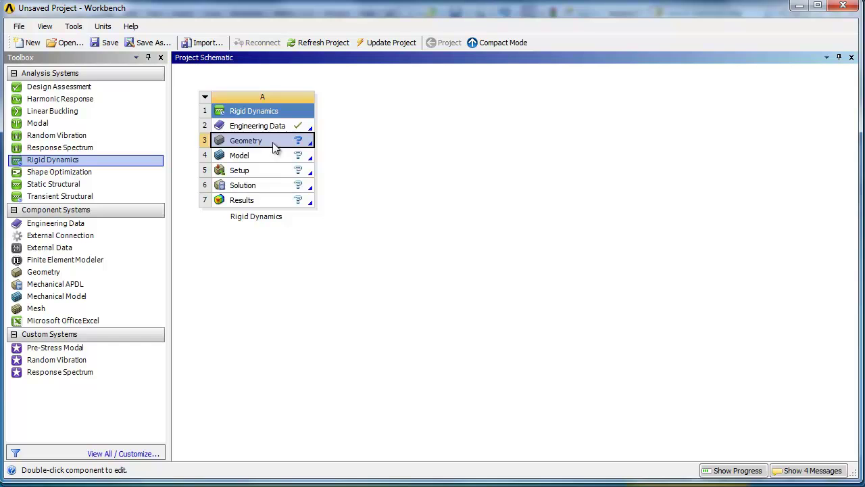
pyautogui.rightClick(273, 145)
pyautogui.moveTo(381, 169)
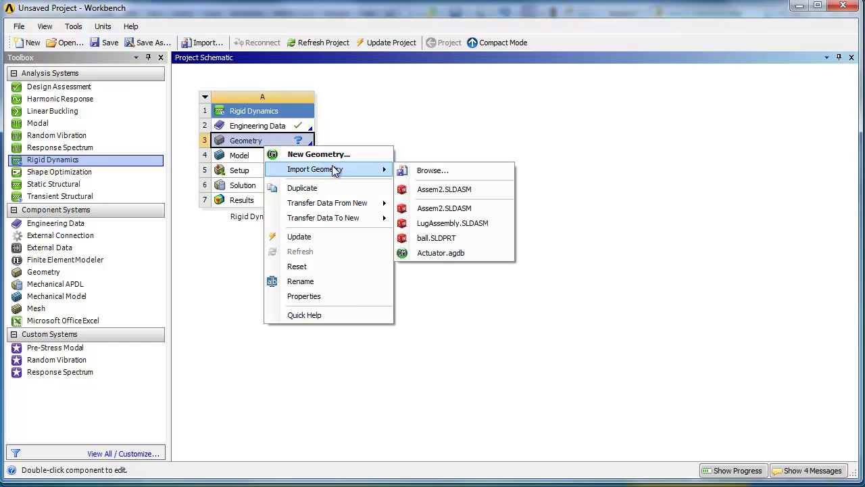
pyautogui.click(463, 189)
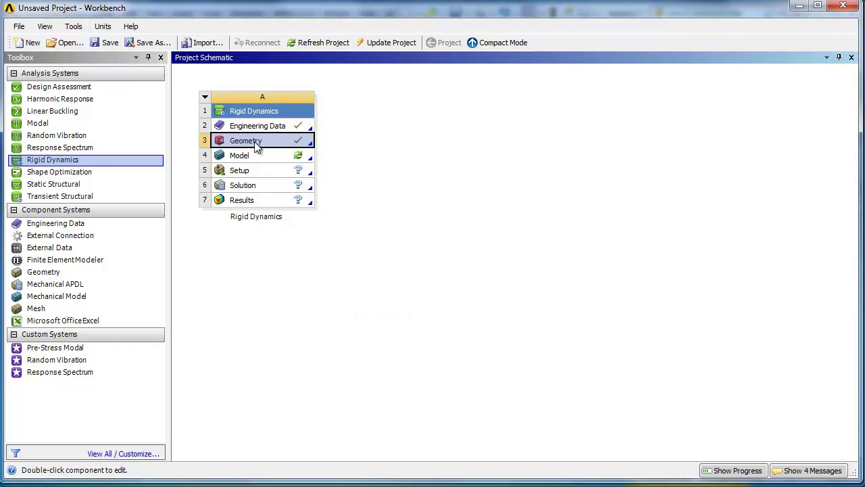
# Step: Open the Rigid Dynamics system's model for editing in Mechanical and inspect the imported linkage
pyautogui.rightClick(298, 157)
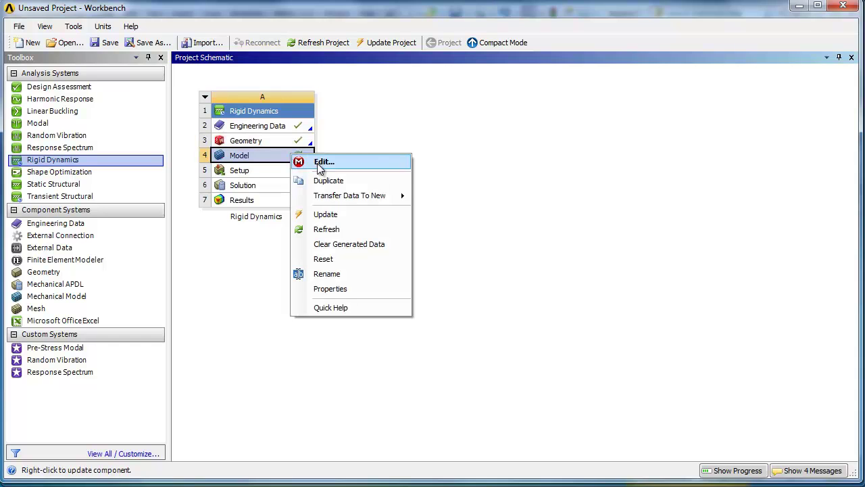
pyautogui.click(322, 162)
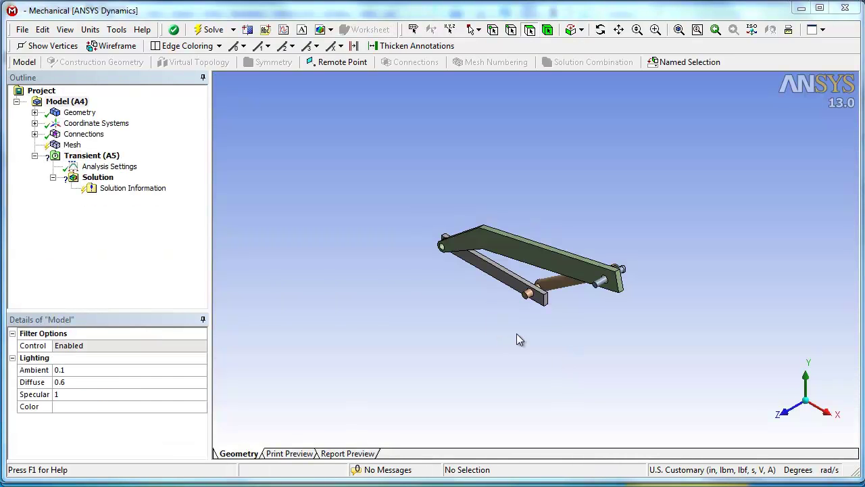
pyautogui.moveTo(516, 333); pyautogui.dragTo(546, 283, button='middle')
pyautogui.scroll(2, 546, 284)
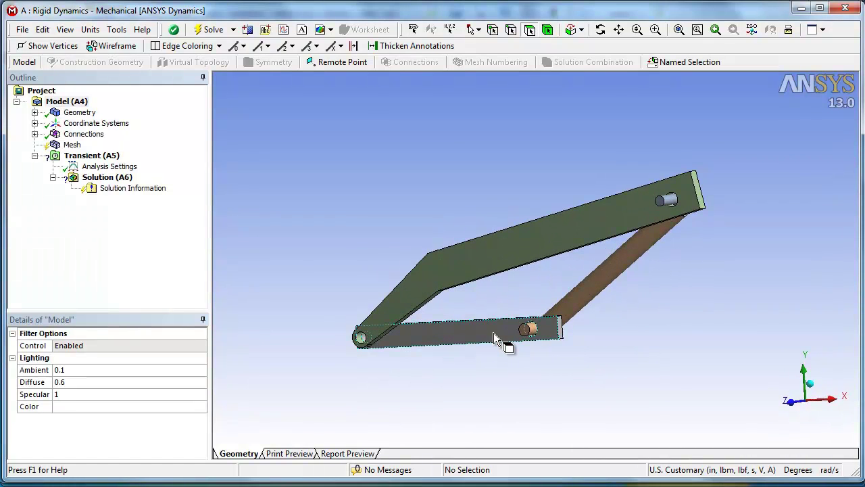
pyautogui.moveTo(541, 300); pyautogui.dragTo(507, 312, button='middle')
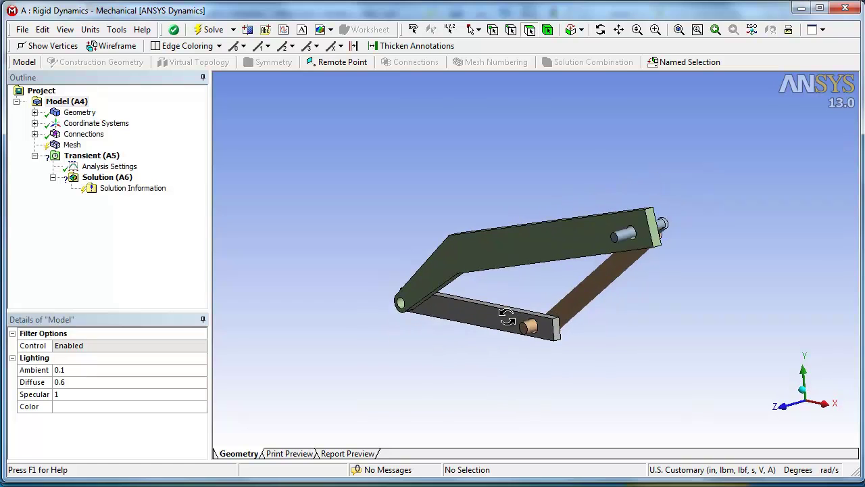
# Step: Delete the Contacts group with its two contact regions from the model's connections
pyautogui.click(35, 134)
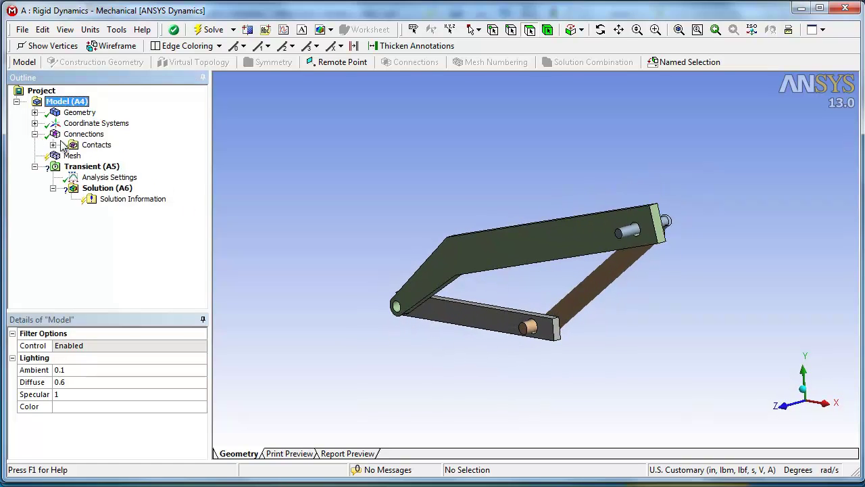
pyautogui.click(53, 145)
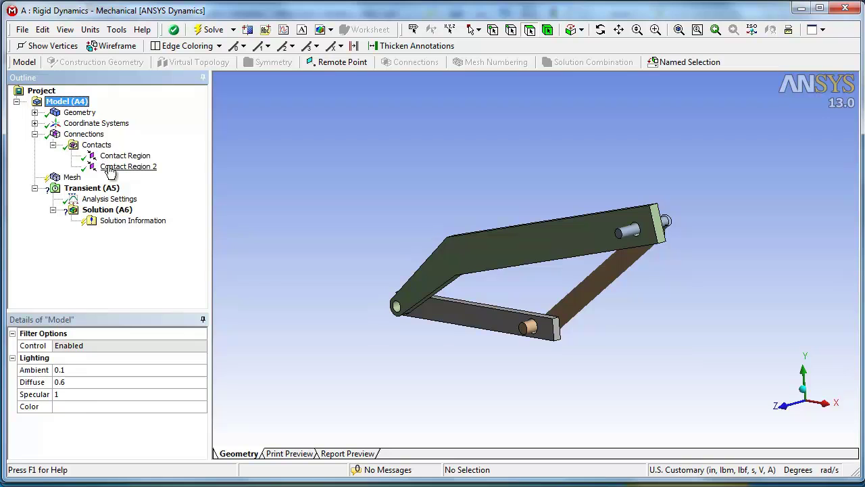
pyautogui.rightClick(104, 149)
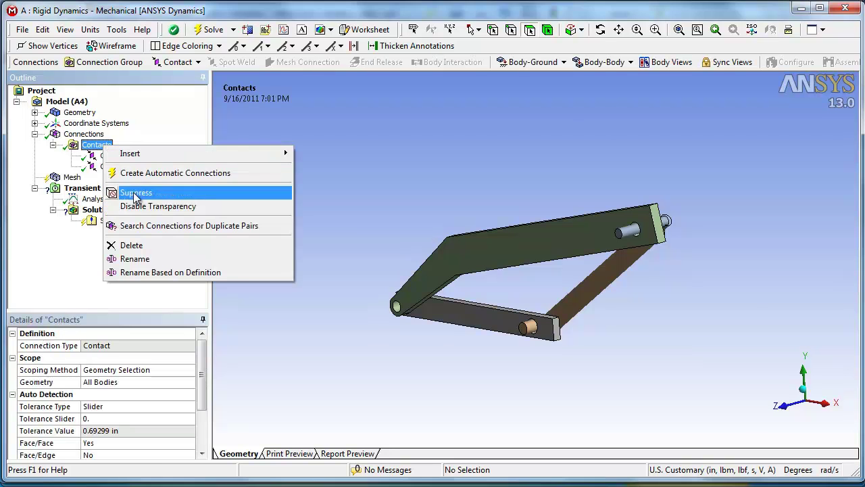
pyautogui.click(153, 247)
pyautogui.click(644, 401)
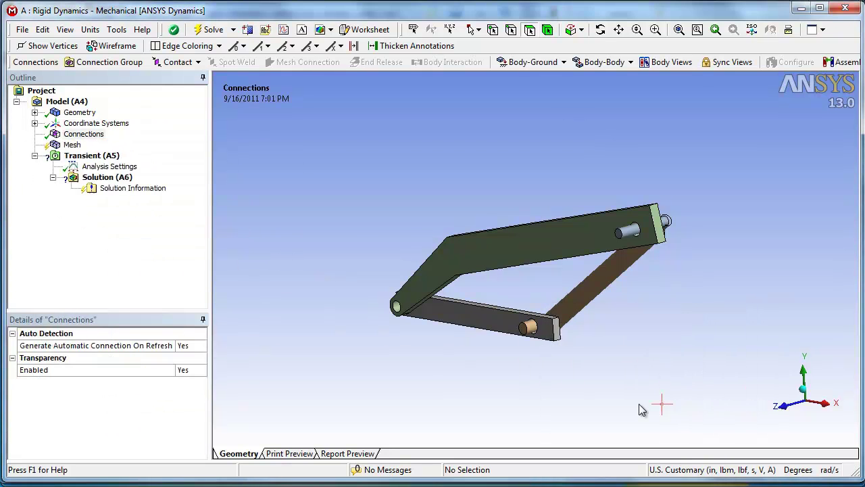
# Step: Expand the model's geometry to review the bodies it contains
pyautogui.click(34, 113)
pyautogui.click(77, 112)
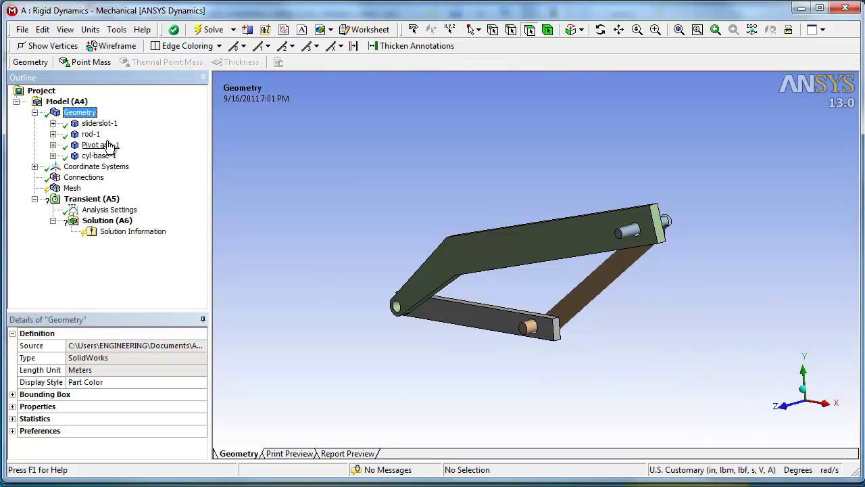
pyautogui.moveTo(477, 346); pyautogui.dragTo(365, 289)
# Step: Examine the global coordinate system's origin and axis directions at the pivot end of the linkage
pyautogui.click(34, 166)
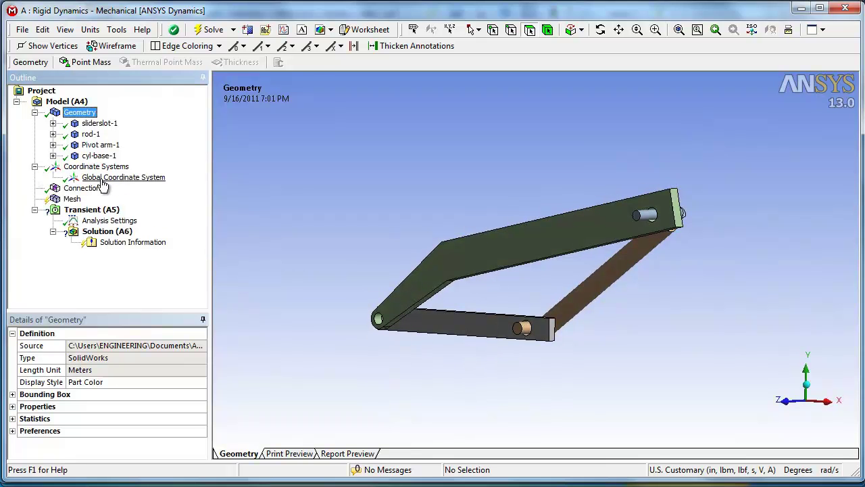
pyautogui.click(112, 177)
pyautogui.moveTo(501, 359); pyautogui.dragTo(592, 357)
pyautogui.scroll(1, 333, 327)
pyautogui.scroll(2, 333, 328)
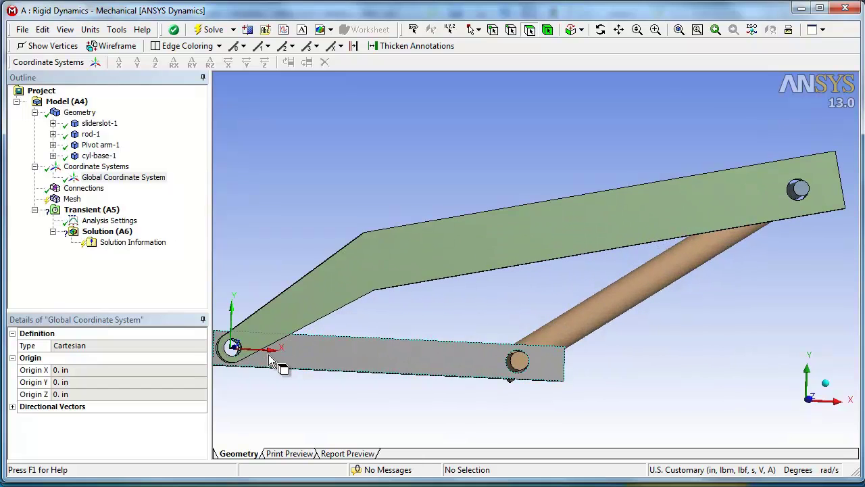
pyautogui.keyDown('ctrl'); pyautogui.moveTo(281, 363); pyautogui.dragTo(540, 353, button='middle'); pyautogui.keyUp('ctrl')
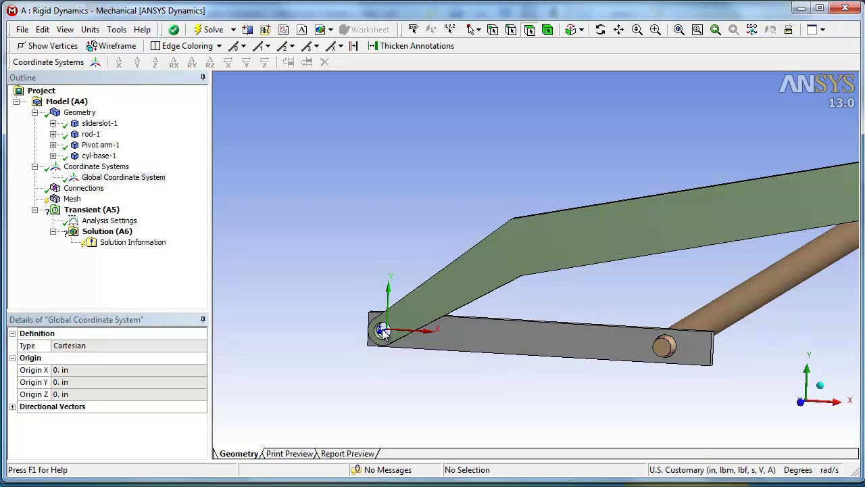
pyautogui.moveTo(383, 331); pyautogui.dragTo(521, 367, button='middle')
pyautogui.scroll(-2, 526, 358)
pyautogui.scroll(-2, 527, 358)
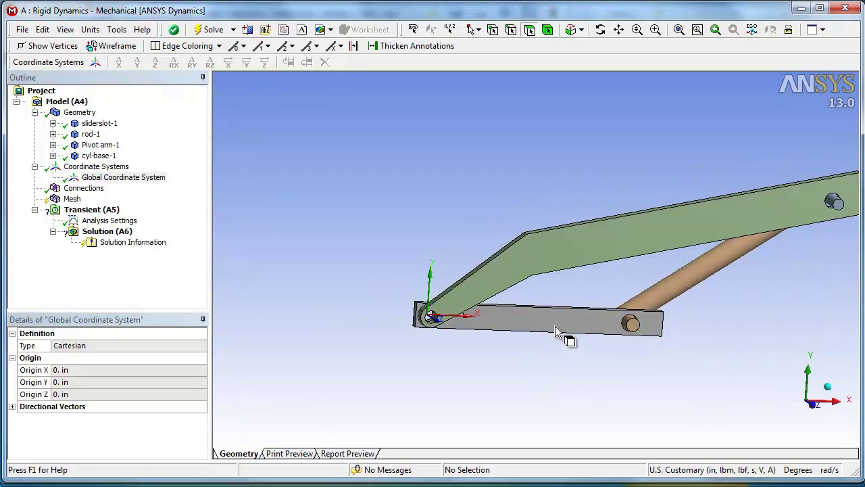
pyautogui.moveTo(571, 330); pyautogui.dragTo(614, 342, button='middle')
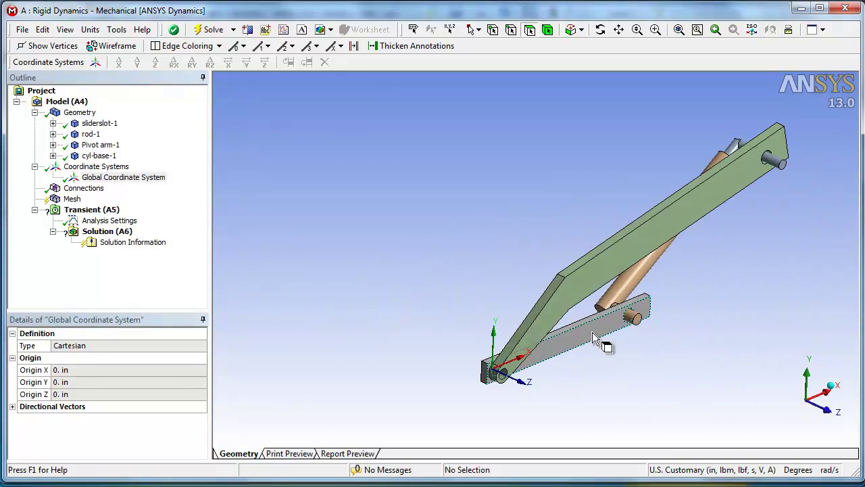
# Step: Examine the sliderslot-1 body and the location of its inertial coordinate system
pyautogui.click(53, 123)
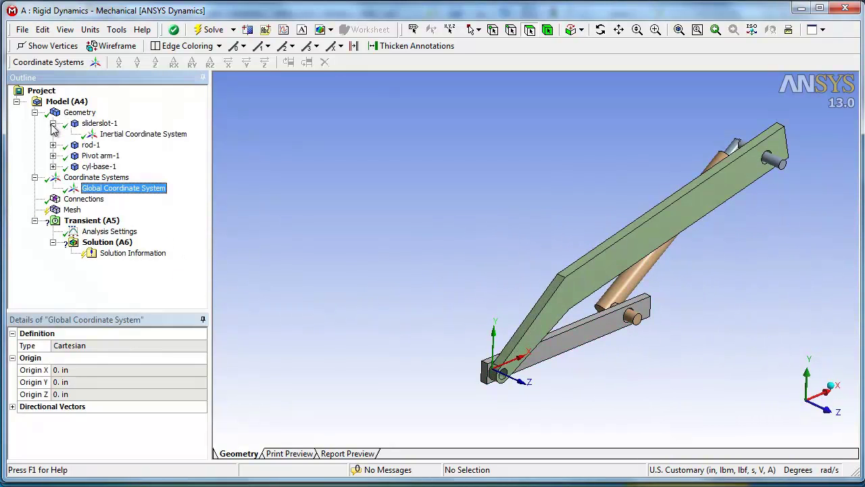
pyautogui.click(99, 123)
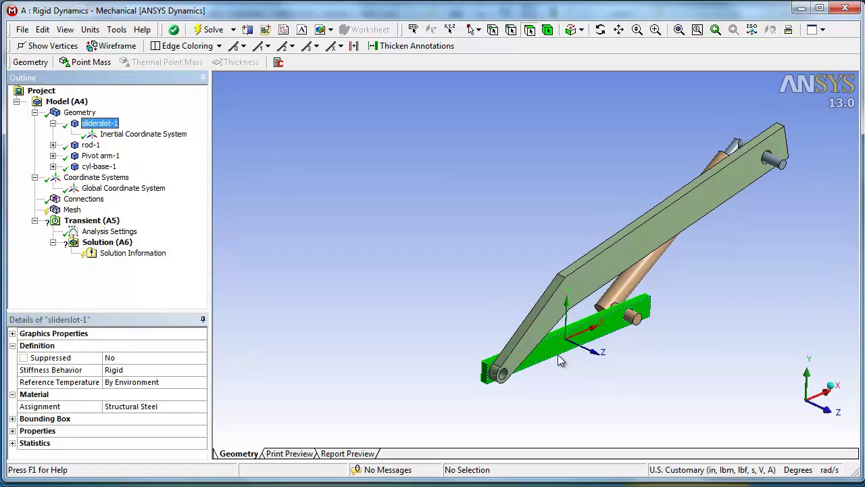
pyautogui.moveTo(569, 369); pyautogui.dragTo(435, 353, button='middle')
pyautogui.moveTo(540, 341); pyautogui.dragTo(560, 345, button='middle')
pyautogui.scroll(-1, 573, 324)
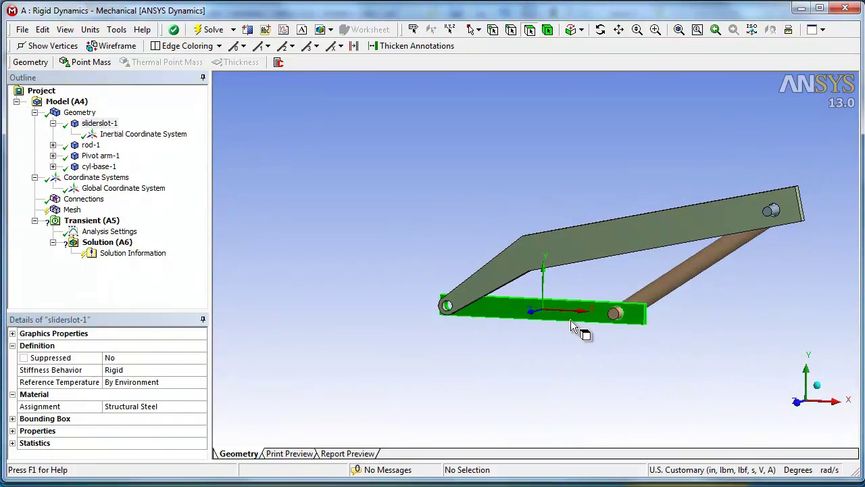
pyautogui.scroll(-1, 555, 328)
pyautogui.scroll(2, 554, 329)
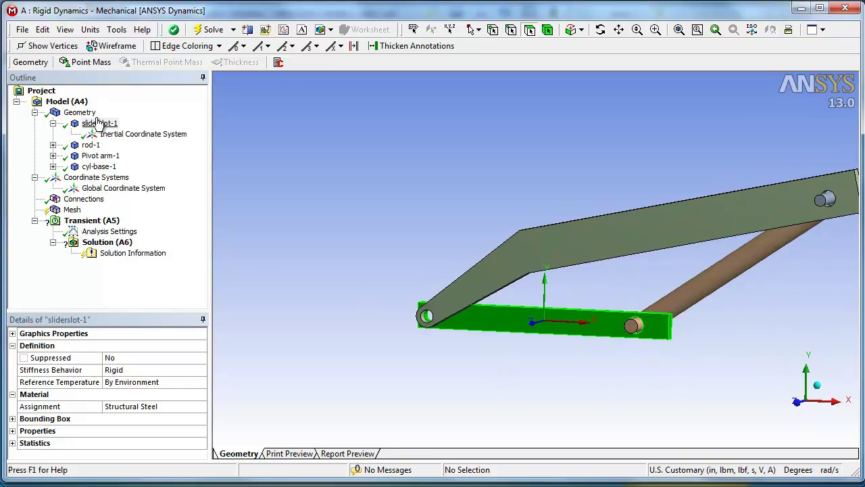
# Step: Enlarge the details area and set the sliderslot-1 body's display color to red
pyautogui.moveTo(75, 308); pyautogui.dragTo(88, 161)
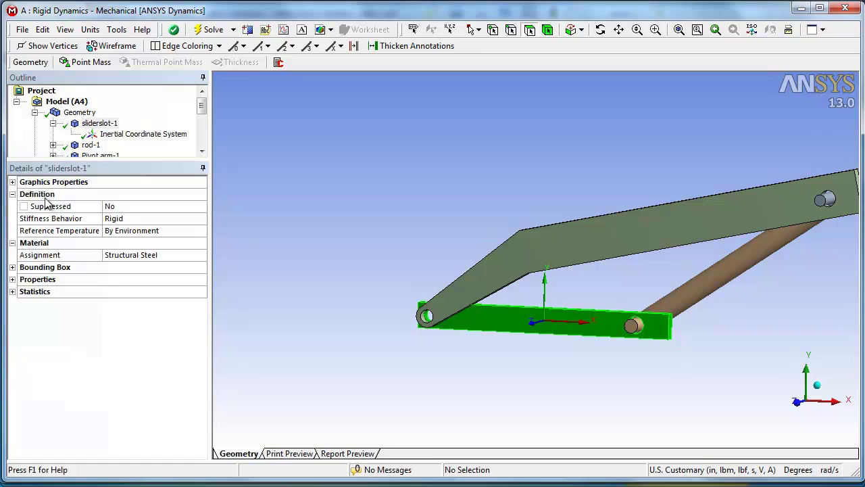
pyautogui.click(12, 182)
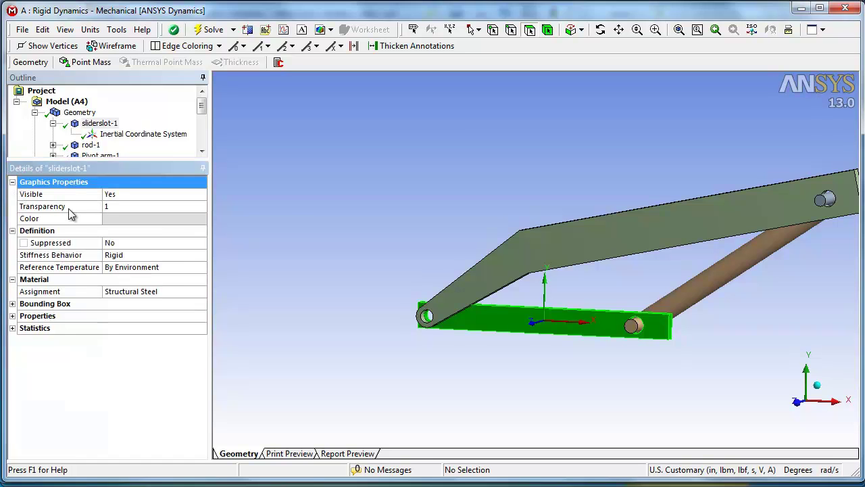
pyautogui.click(124, 218)
pyautogui.click(200, 220)
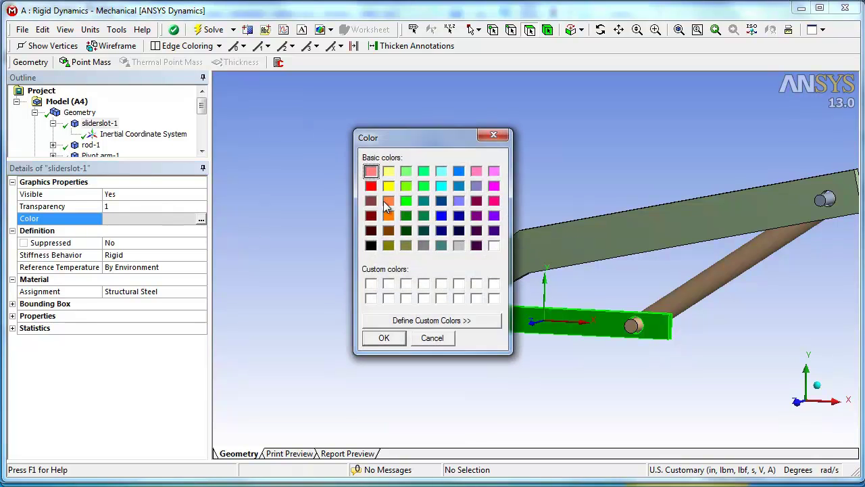
pyautogui.click(372, 187)
pyautogui.click(384, 338)
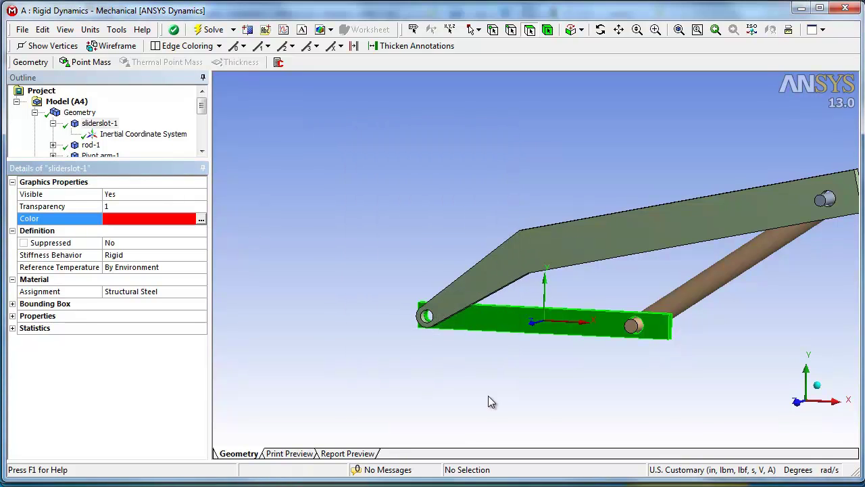
# Step: Review the bounding box lengths, volume and mass of the whole geometry
pyautogui.click(79, 112)
pyautogui.moveTo(609, 426); pyautogui.dragTo(612, 396, button='middle')
pyautogui.click(13, 183)
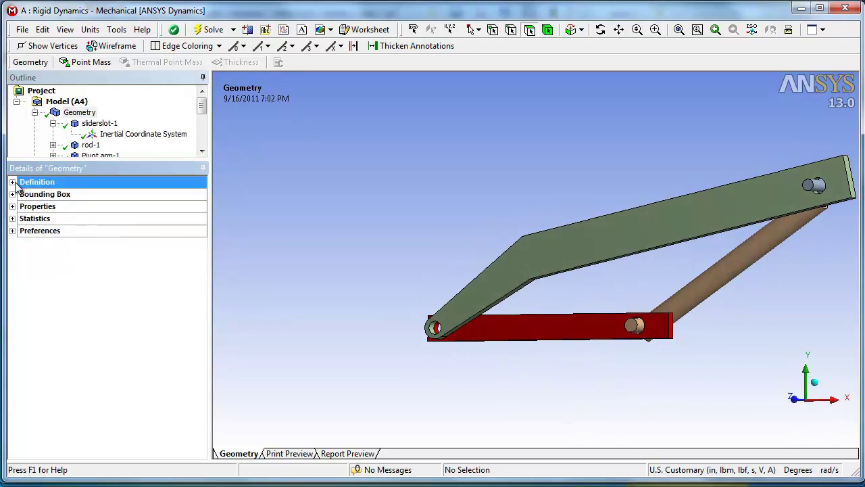
pyautogui.click(13, 195)
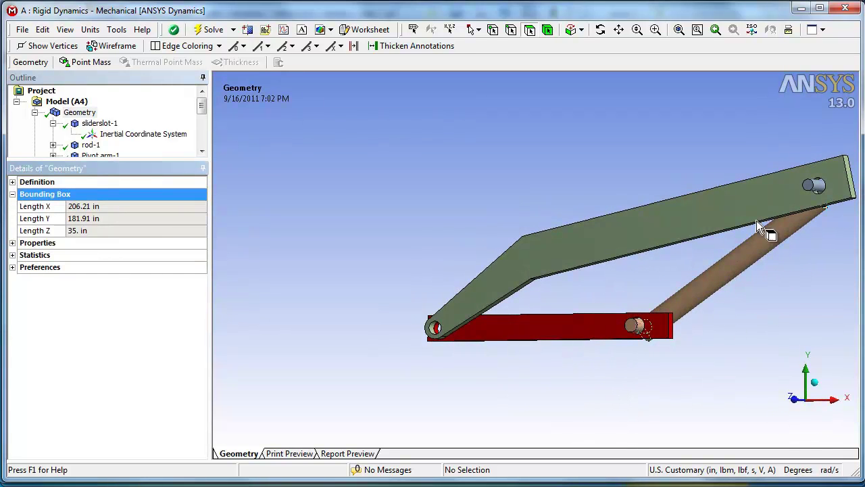
pyautogui.click(12, 195)
pyautogui.click(12, 206)
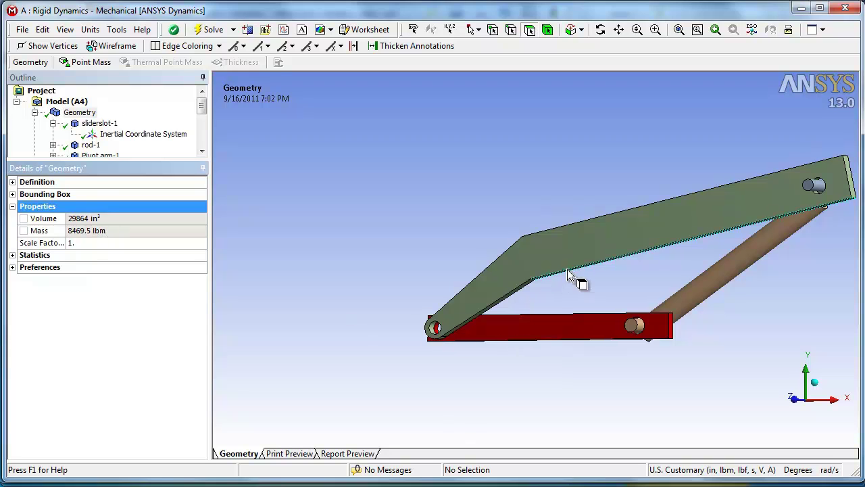
# Step: Set the sliderslot-1 body's stiffness behavior to Rigid
pyautogui.click(96, 124)
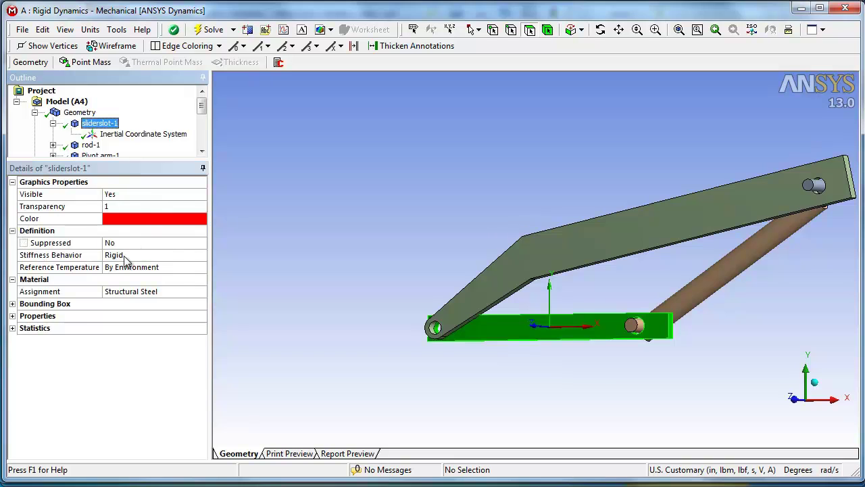
pyautogui.click(178, 257)
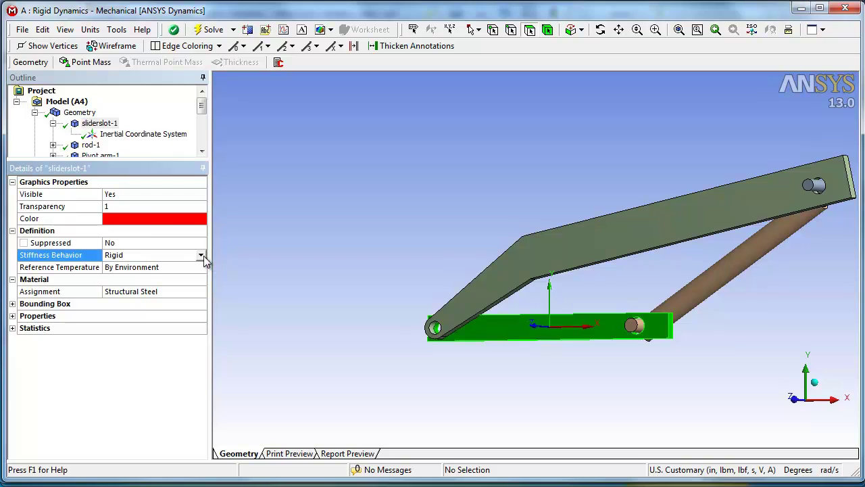
pyautogui.click(201, 255)
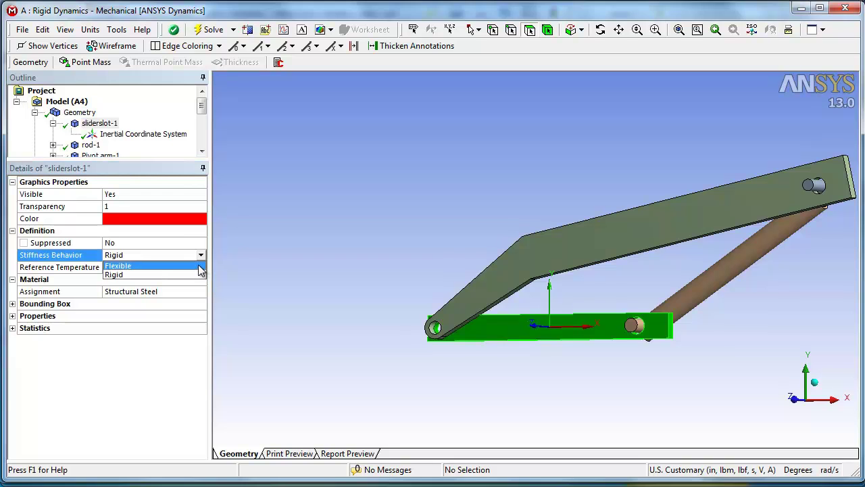
pyautogui.click(187, 275)
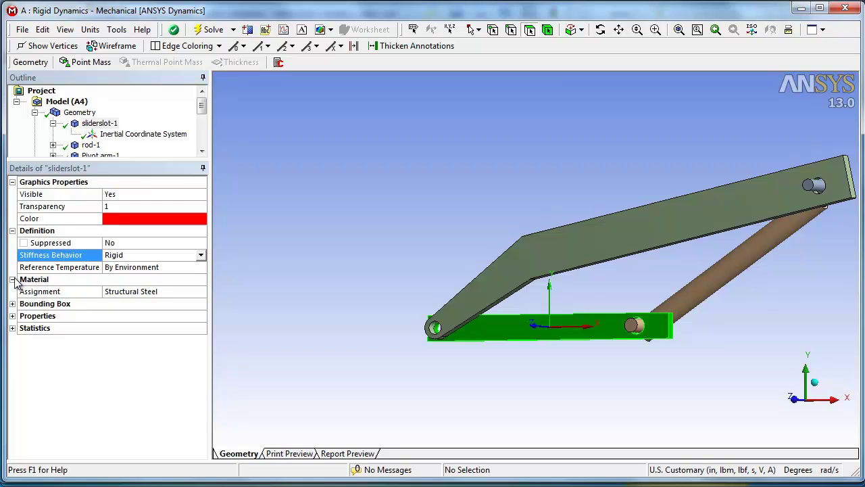
# Step: Review the sliderslot-1 body's volume, mass, centroid and moments of inertia
pyautogui.click(12, 230)
pyautogui.click(12, 182)
pyautogui.click(12, 206)
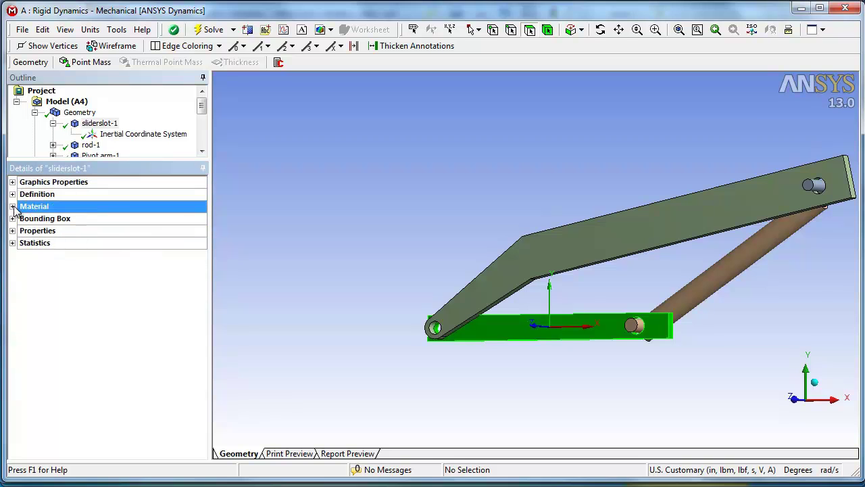
pyautogui.click(12, 231)
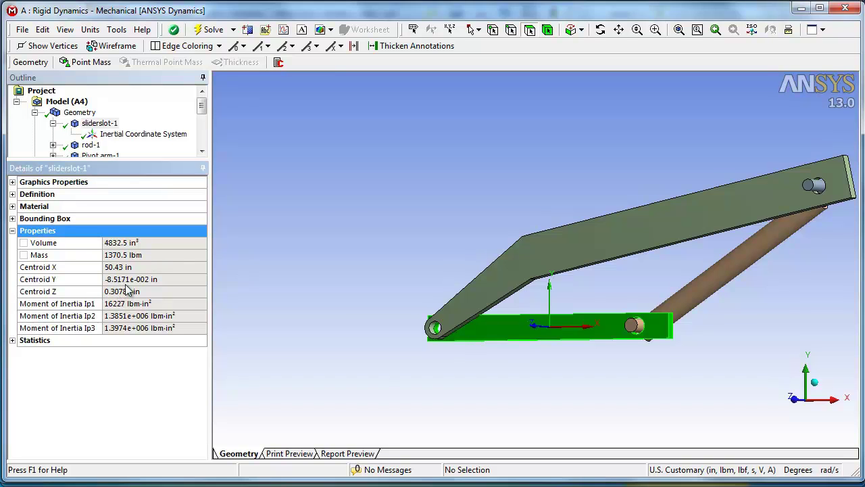
pyautogui.moveTo(414, 356); pyautogui.dragTo(452, 365, button='middle')
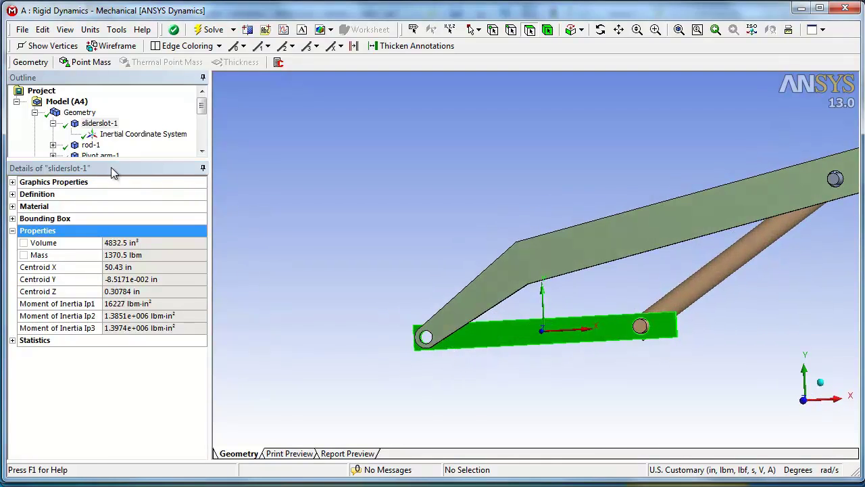
# Step: Enlarge the model tree area and compare the global coordinate system's origin with the sliderslot-1 body's centroid location
pyautogui.moveTo(111, 162); pyautogui.dragTo(112, 212)
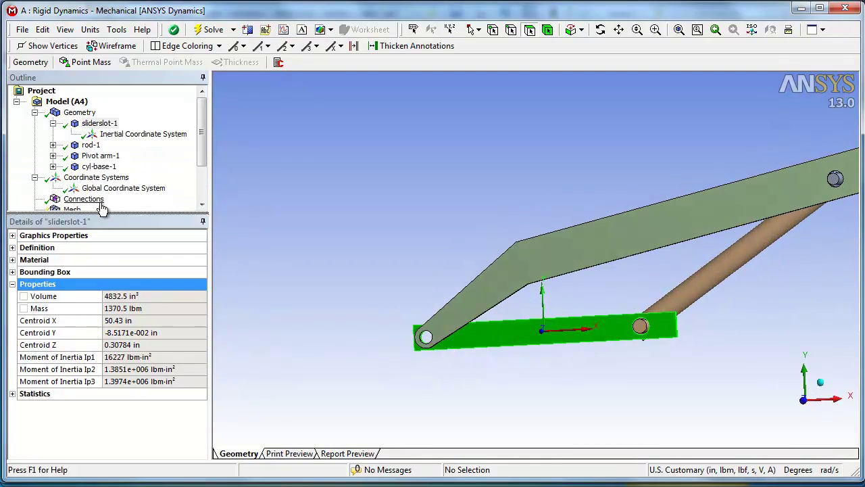
pyautogui.click(111, 189)
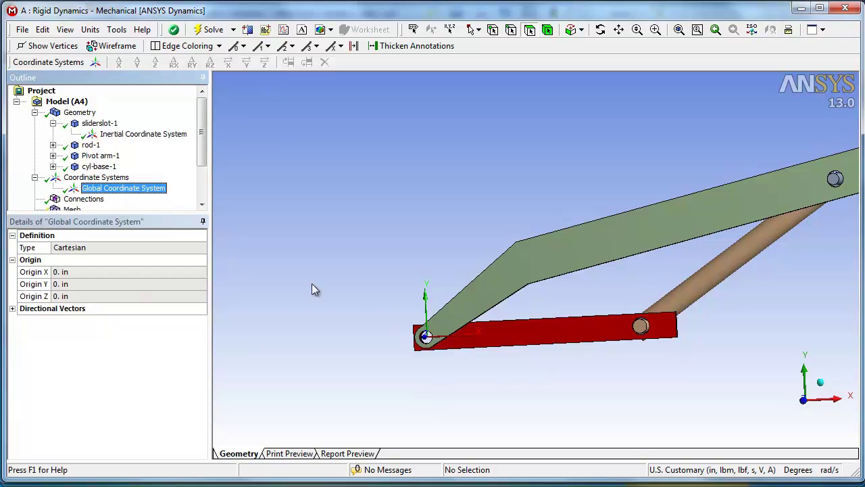
pyautogui.click(105, 123)
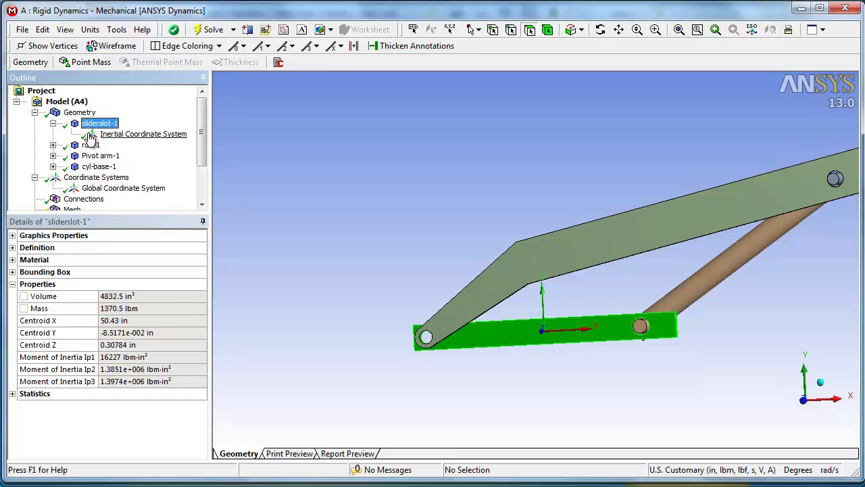
pyautogui.moveTo(590, 303); pyautogui.dragTo(588, 292)
pyautogui.scroll(2, 578, 296)
pyautogui.scroll(-4, 578, 297)
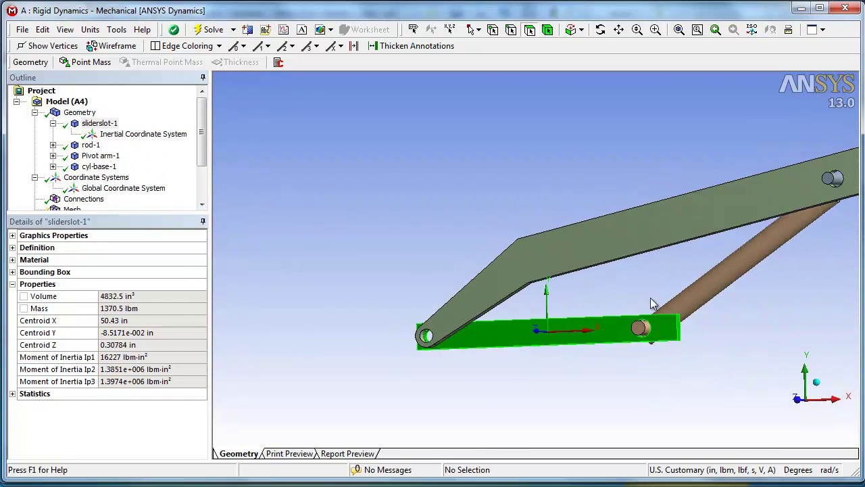
# Step: Examine the location and mass properties of the rod-1, Pivot arm-1 and cyl-base-1 bodies
pyautogui.click(90, 145)
pyautogui.moveTo(683, 296); pyautogui.dragTo(515, 287)
pyautogui.scroll(4, 514, 288)
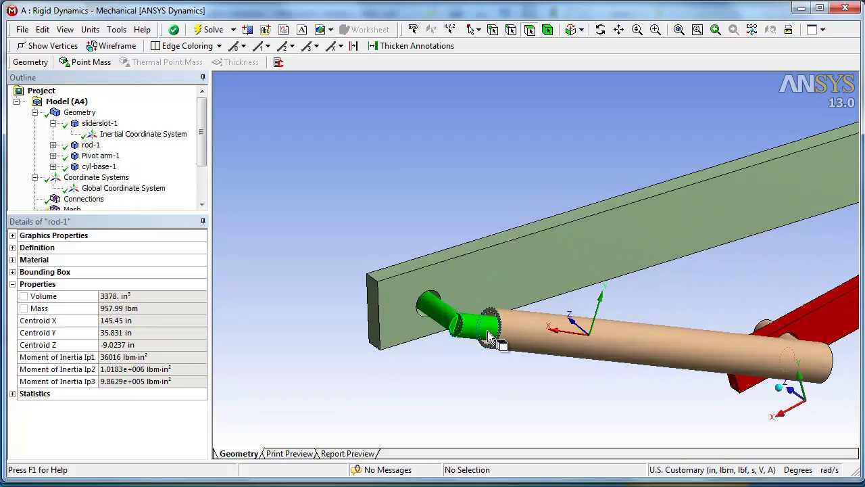
pyautogui.click(100, 155)
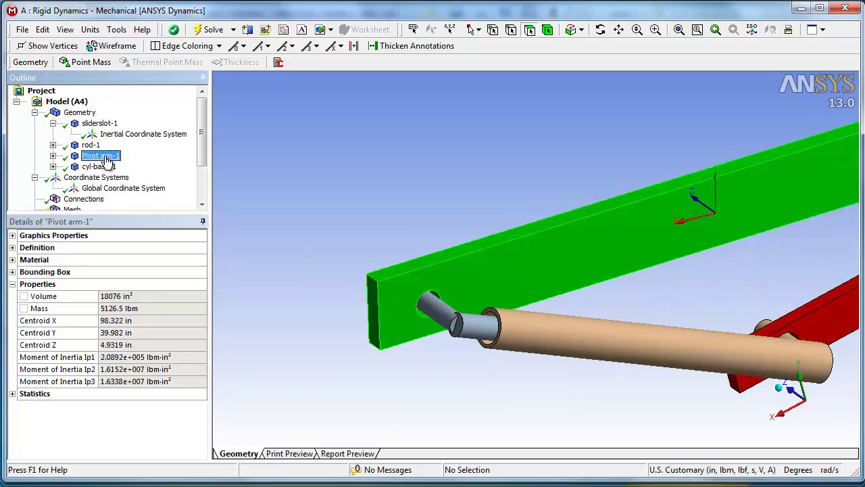
pyautogui.scroll(2, 377, 395)
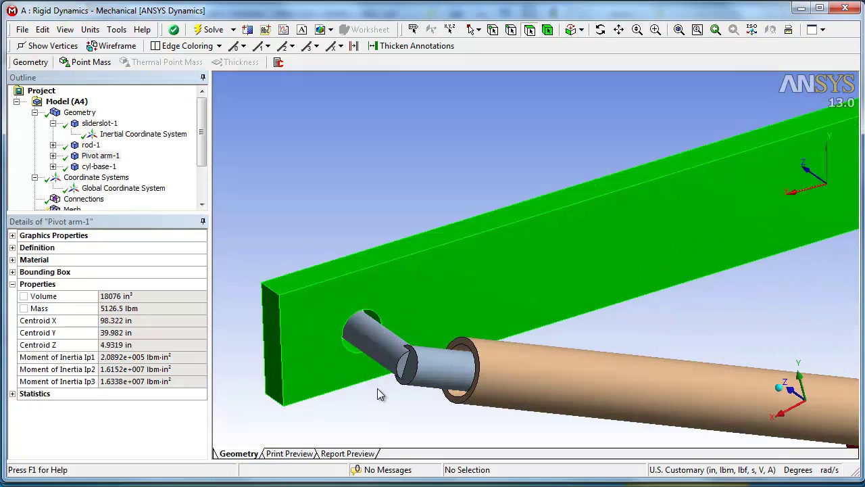
pyautogui.scroll(-5, 377, 394)
pyautogui.moveTo(382, 395); pyautogui.dragTo(730, 323)
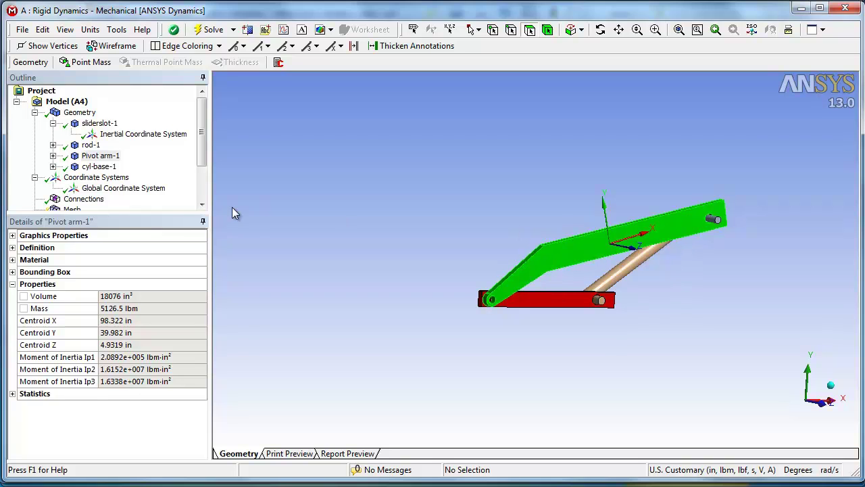
pyautogui.click(98, 166)
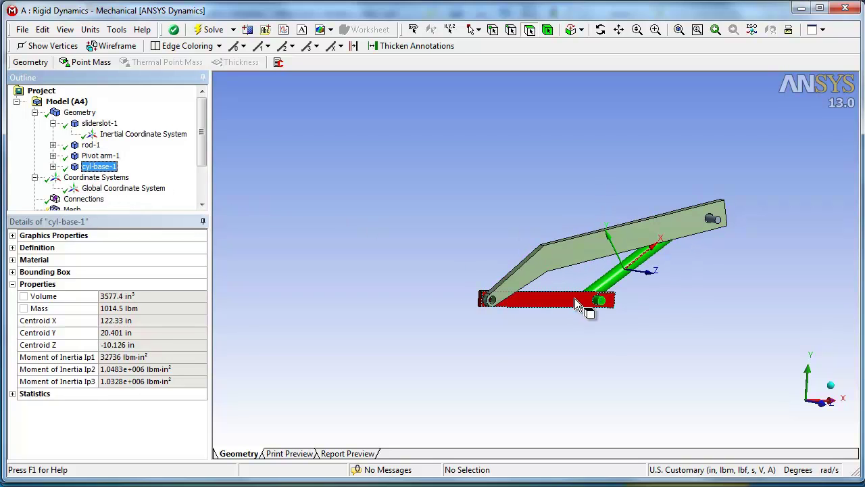
pyautogui.moveTo(574, 306); pyautogui.dragTo(752, 323)
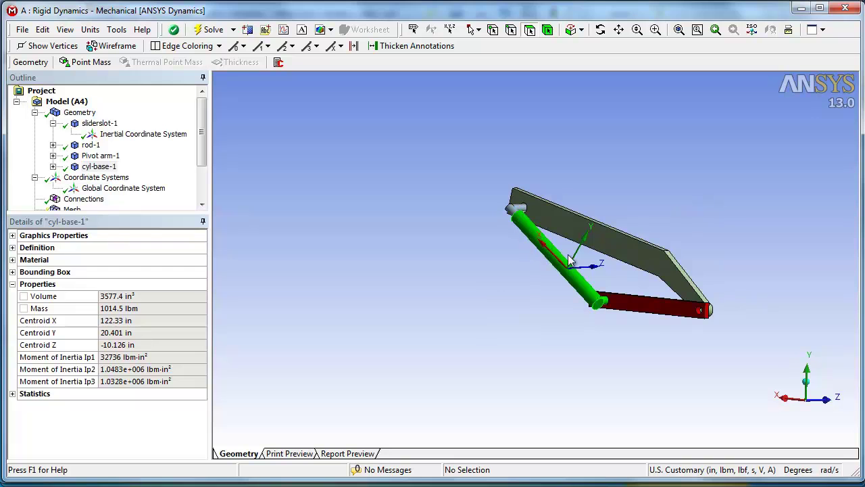
pyautogui.moveTo(578, 270); pyautogui.dragTo(567, 322, button='middle')
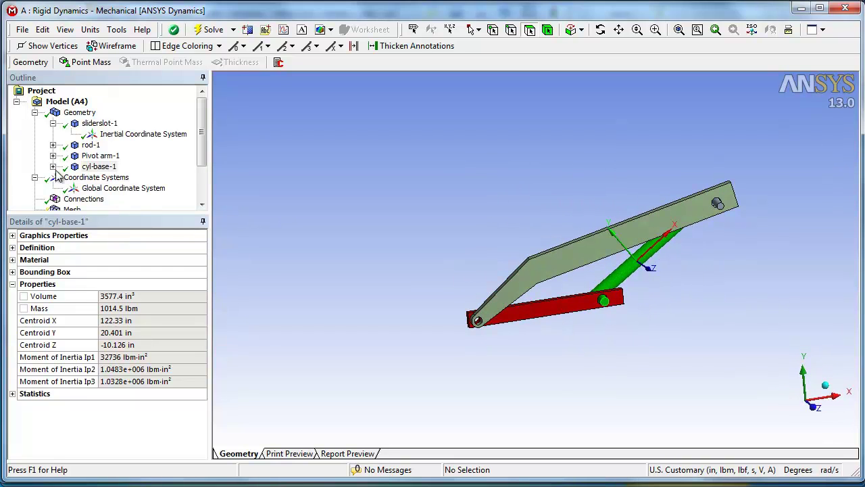
# Step: Collapse the Geometry branch and add a body-to-body revolute joint between the cyl-base-1 pin face and the mating sliderslot-1 hole face
pyautogui.click(53, 123)
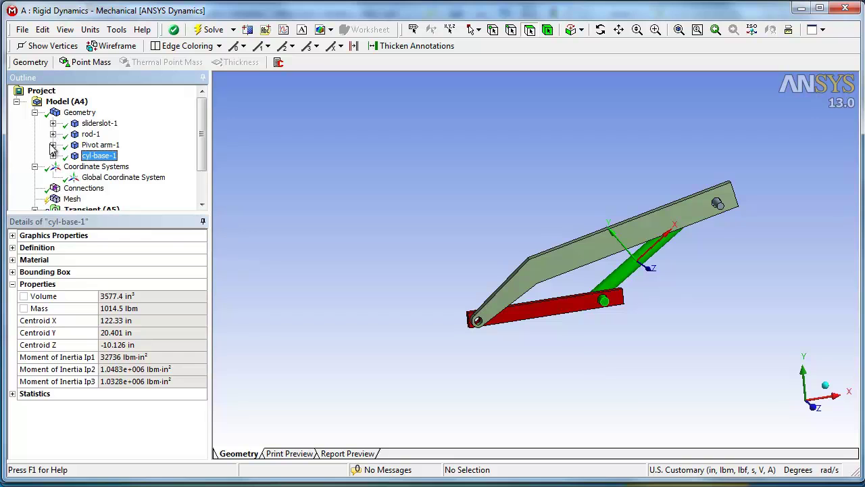
pyautogui.click(35, 112)
pyautogui.moveTo(654, 301); pyautogui.dragTo(616, 304, button='middle')
pyautogui.scroll(3, 614, 303)
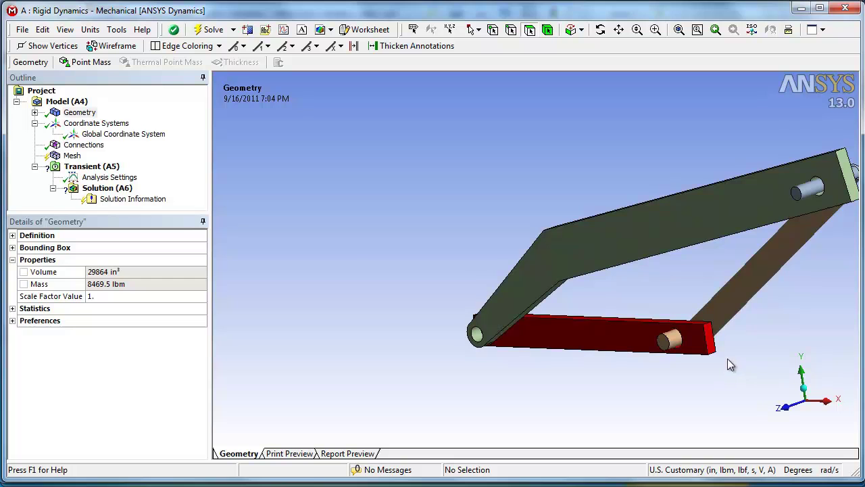
pyautogui.keyDown('ctrl'); pyautogui.moveTo(727, 360); pyautogui.dragTo(553, 319, button='middle'); pyautogui.keyUp('ctrl')
pyautogui.scroll(3, 553, 319)
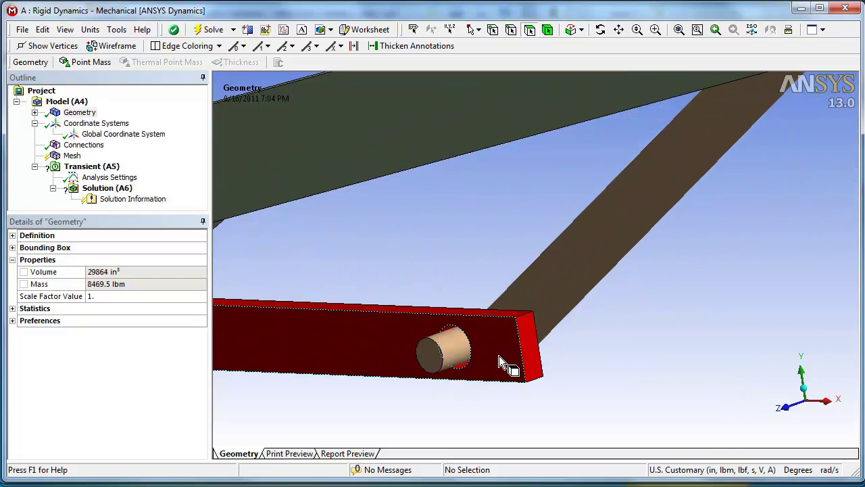
pyautogui.keyDown('ctrl'); pyautogui.moveTo(496, 355); pyautogui.dragTo(633, 309, button='middle'); pyautogui.keyUp('ctrl')
pyautogui.scroll(1, 608, 351)
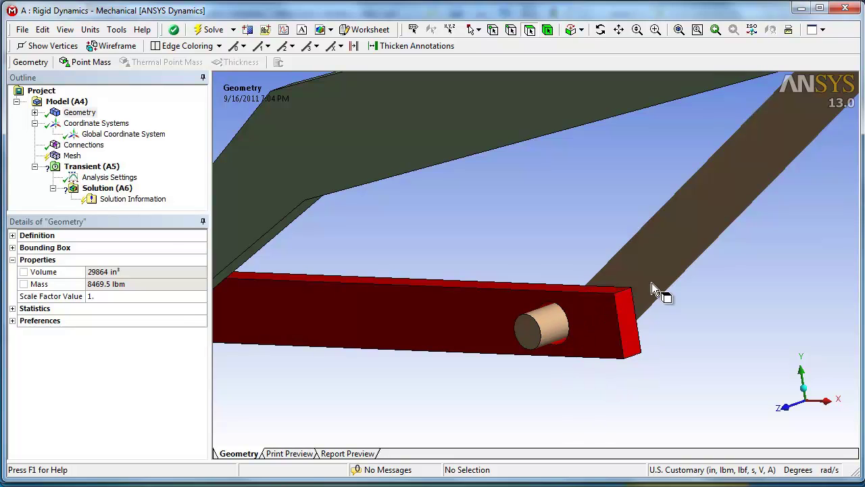
pyautogui.click(560, 345)
pyautogui.scroll(-3, 560, 354)
pyautogui.scroll(5, 557, 350)
pyautogui.scroll(2, 556, 348)
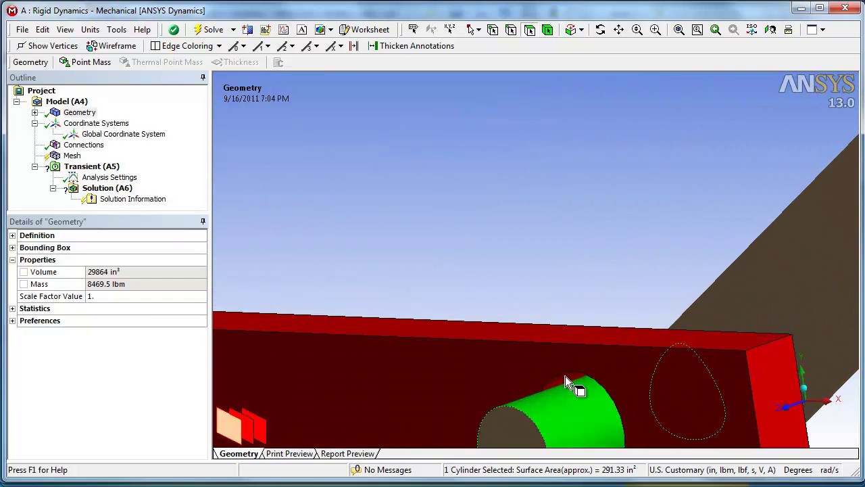
pyautogui.keyDown('ctrl'); pyautogui.click(562, 378); pyautogui.keyUp('ctrl')
pyautogui.scroll(-5, 568, 417)
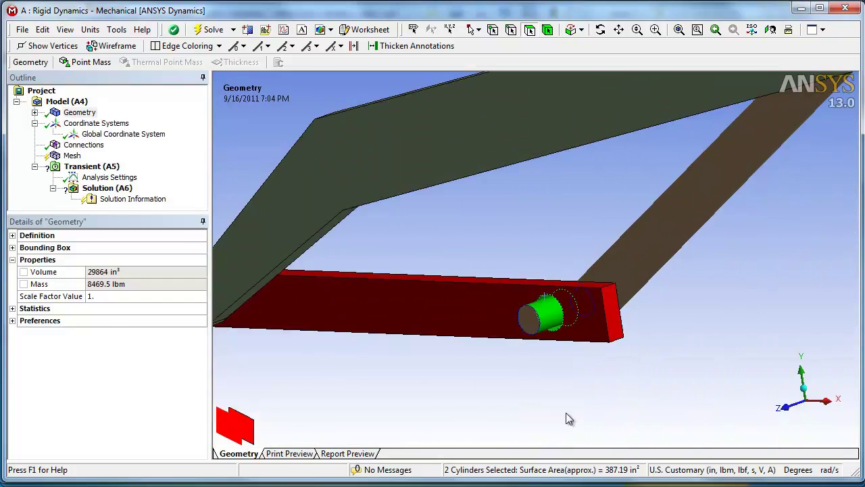
pyautogui.moveTo(567, 414); pyautogui.dragTo(412, 116, button='middle')
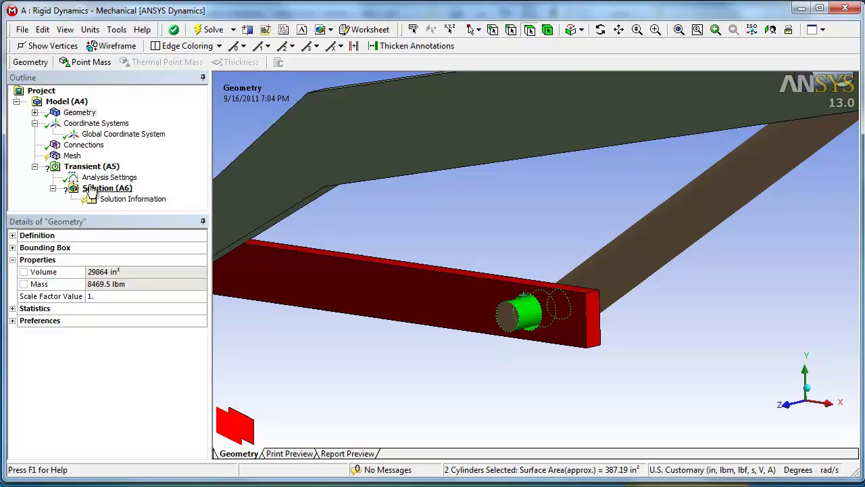
pyautogui.click(87, 146)
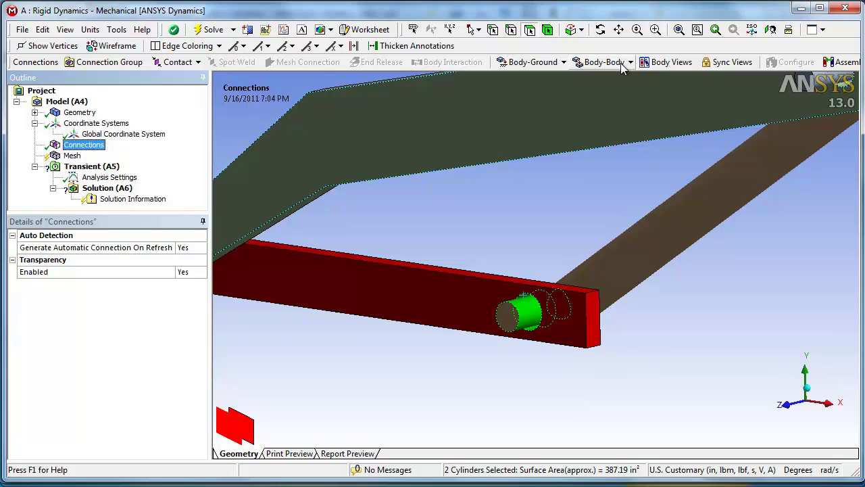
pyautogui.click(630, 62)
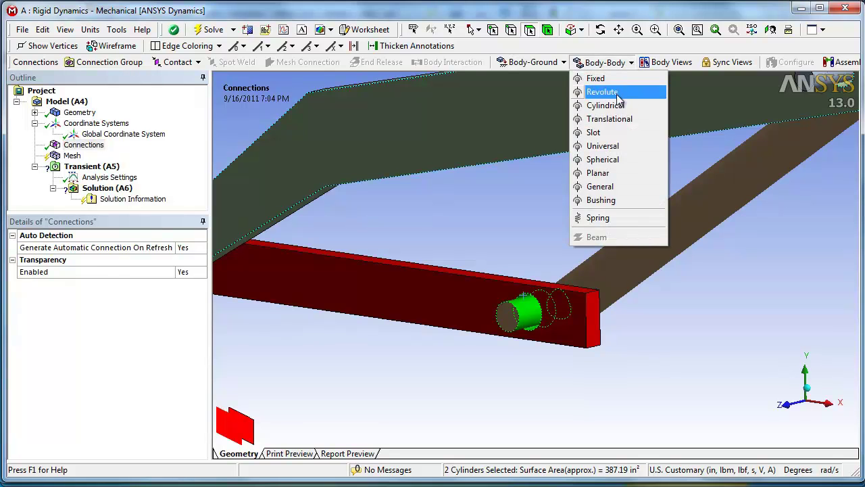
pyautogui.click(617, 94)
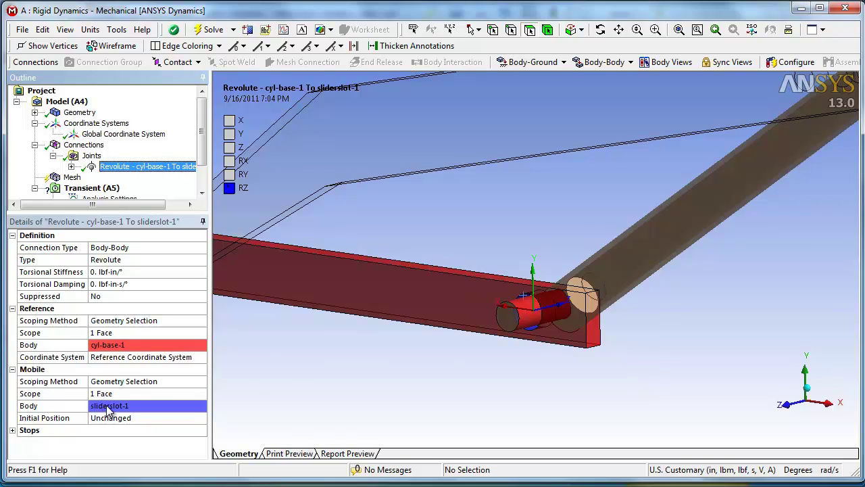
# Step: Examine the revolute joint's reference and mobile bodies and its coordinate axes at the pin
pyautogui.moveTo(483, 366); pyautogui.dragTo(519, 385, button='middle')
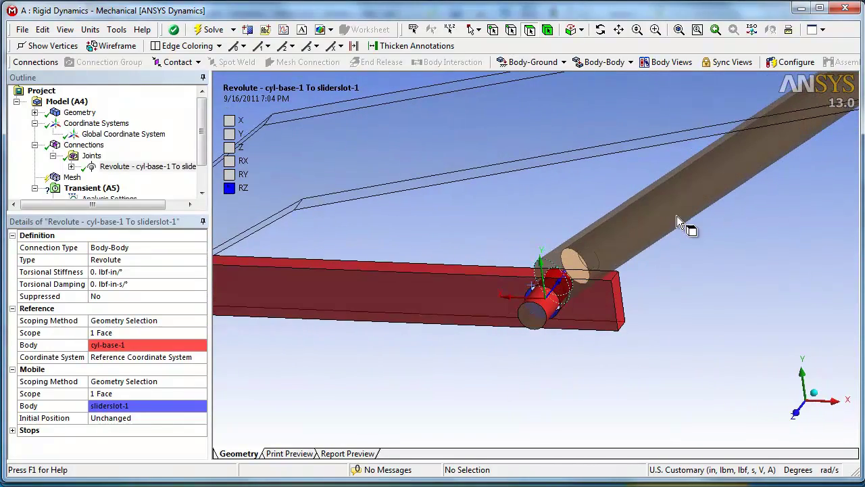
pyautogui.moveTo(676, 224); pyautogui.dragTo(565, 324, button='middle')
pyautogui.scroll(5, 569, 338)
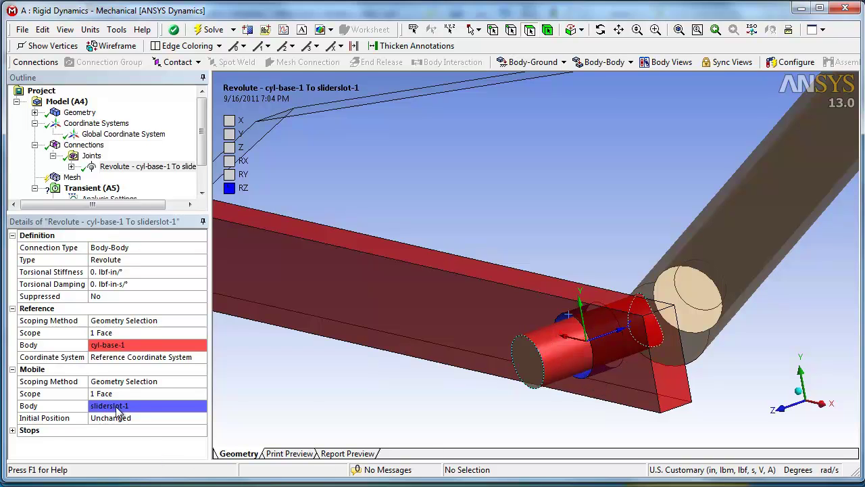
pyautogui.scroll(-5, 357, 394)
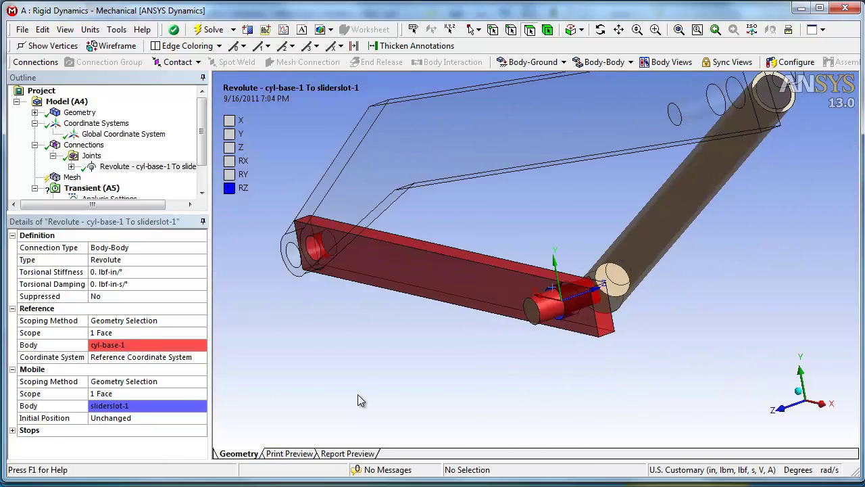
pyautogui.moveTo(361, 386); pyautogui.dragTo(250, 222, button='middle')
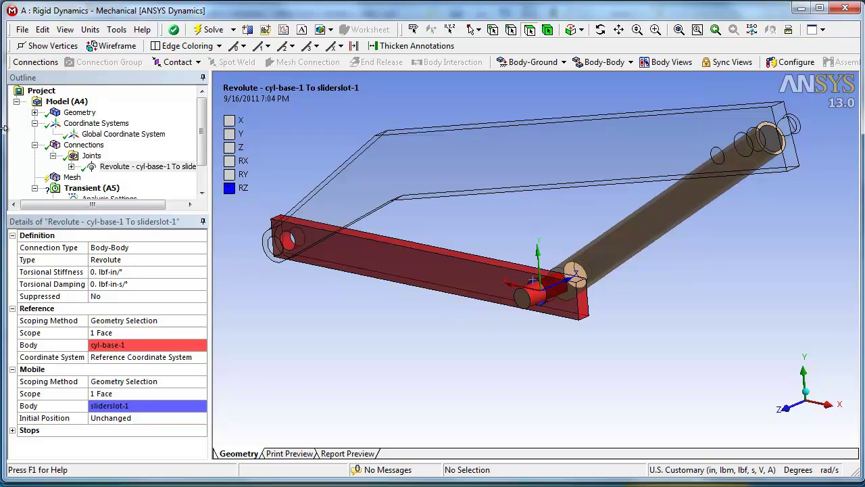
# Step: Add a body-to-body revolute joint between the sliderslot-1 end hole face and the matching Pivot arm-1 hole face
pyautogui.click(84, 156)
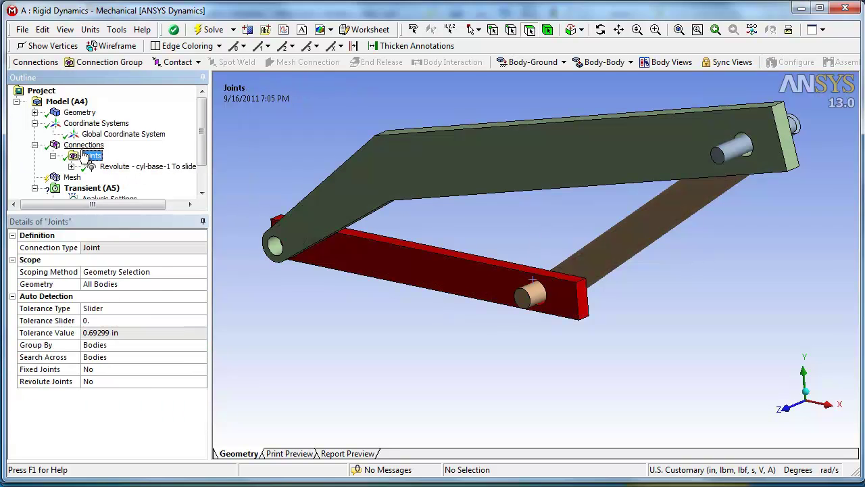
pyautogui.keyDown('ctrl'); pyautogui.moveTo(288, 257); pyautogui.dragTo(537, 277, button='middle'); pyautogui.keyUp('ctrl')
pyautogui.scroll(3, 535, 275)
pyautogui.click(378, 386)
pyautogui.keyDown('ctrl'); pyautogui.click(357, 395); pyautogui.keyUp('ctrl')
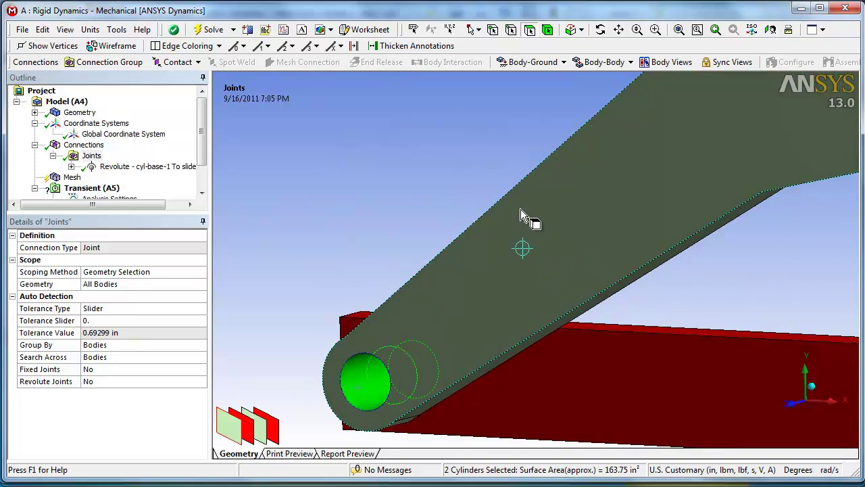
pyautogui.click(629, 63)
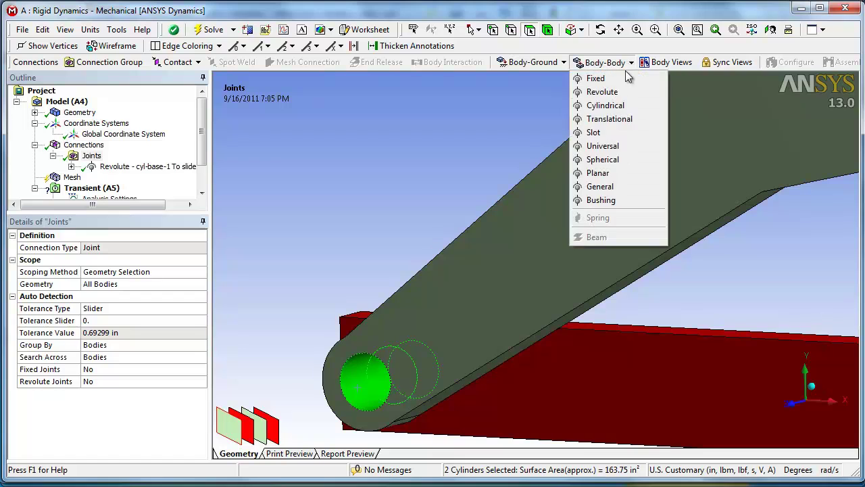
pyautogui.click(598, 92)
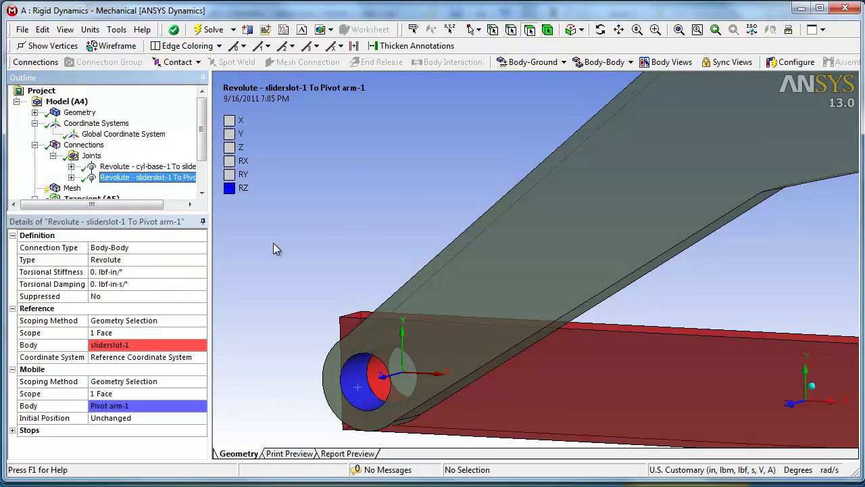
# Step: Add a body-to-body revolute joint between the rod-1 pin face and the hole face at the far end of Pivot arm-1
pyautogui.scroll(-8, 275, 247)
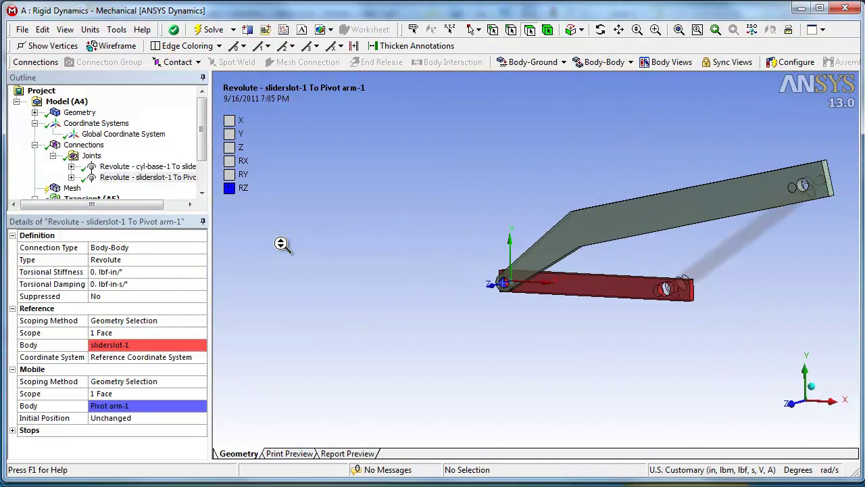
pyautogui.scroll(8, 730, 205)
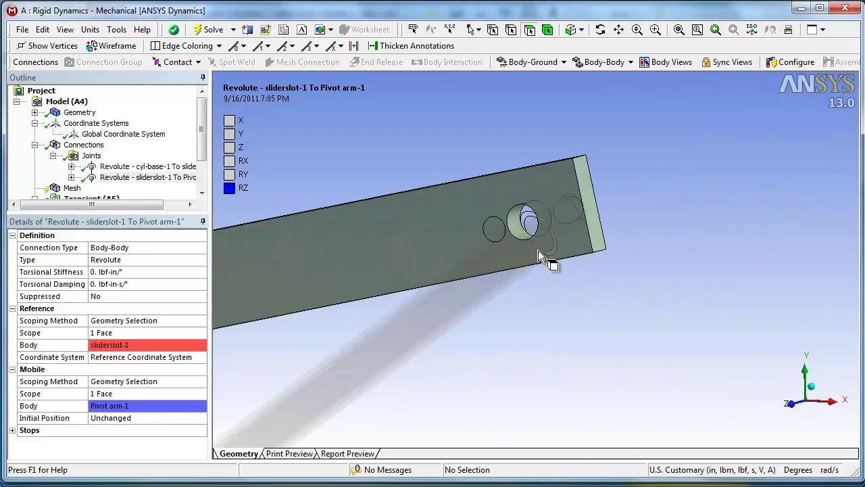
pyautogui.click(92, 156)
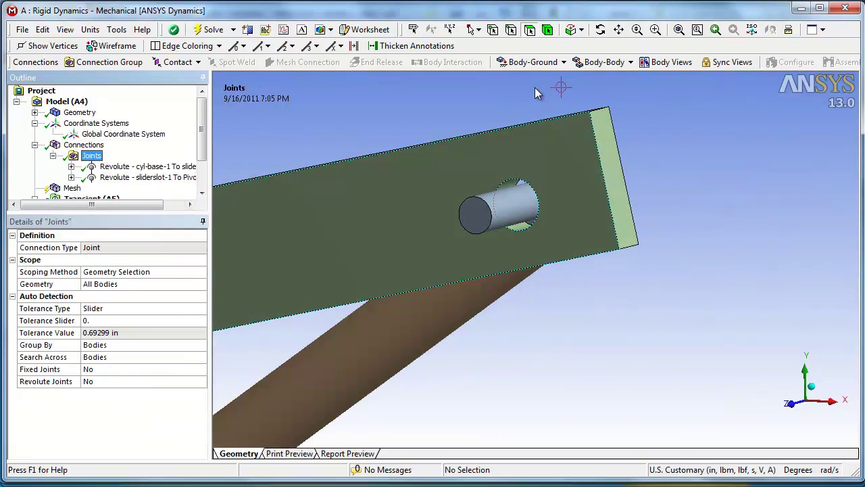
pyautogui.click(519, 219)
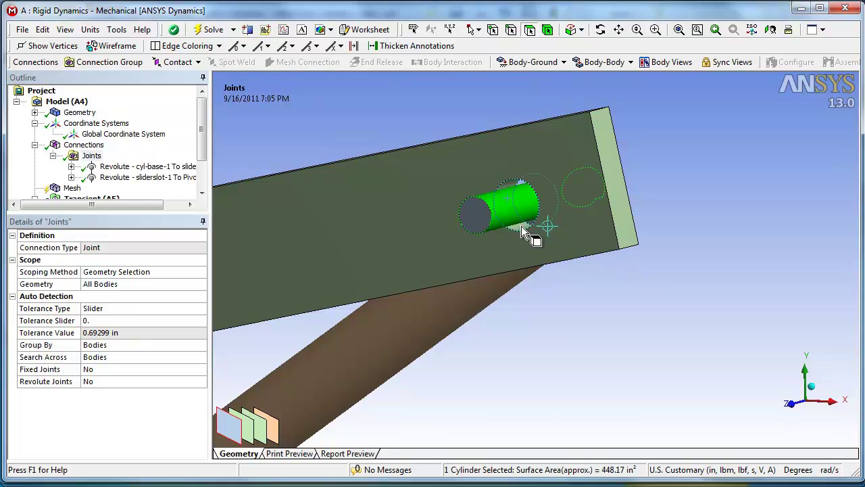
pyautogui.keyDown('ctrl'); pyautogui.click(521, 225); pyautogui.keyUp('ctrl')
pyautogui.click(630, 63)
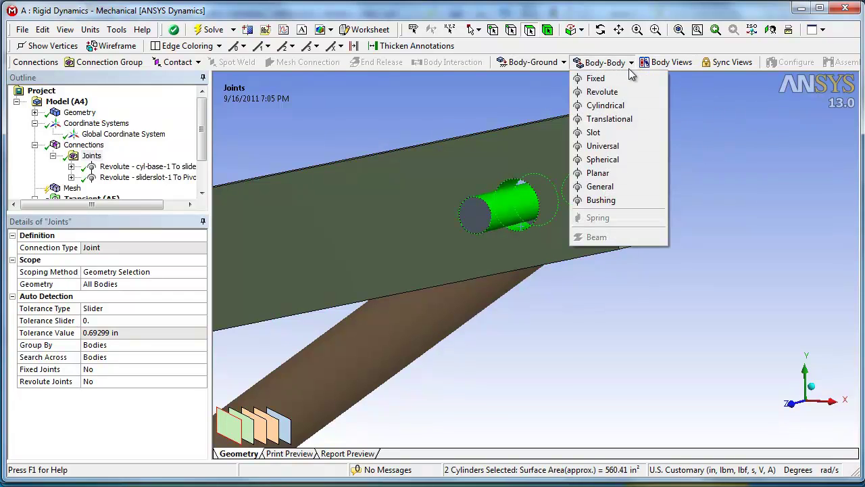
pyautogui.click(623, 92)
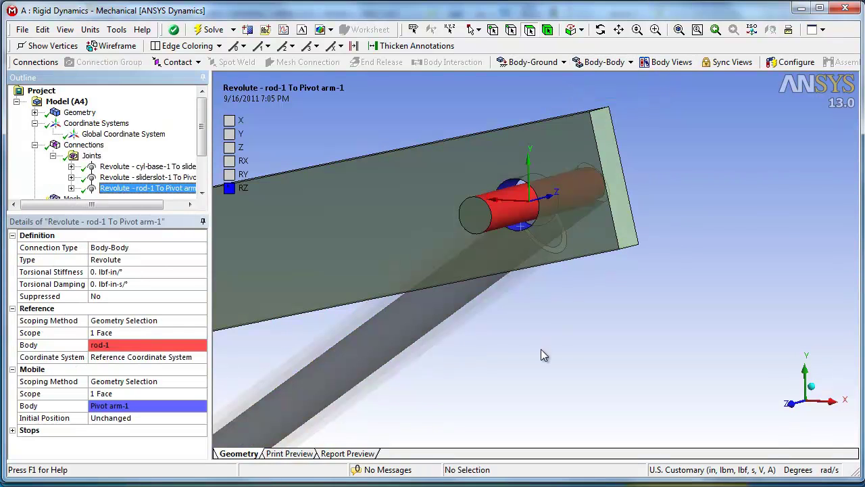
# Step: Add a body-to-body translational joint between the cylindrical face of rod-1 and the inner bore face of cyl-base-1
pyautogui.scroll(2, 540, 349)
pyautogui.scroll(-5, 544, 346)
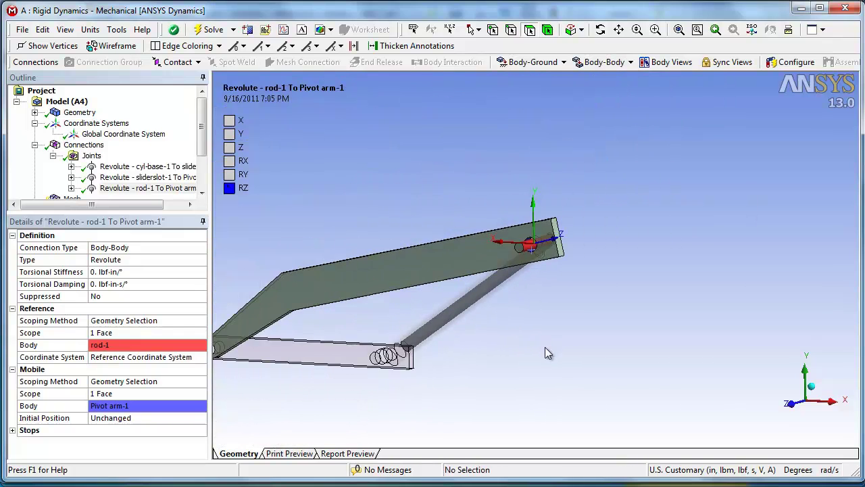
pyautogui.moveTo(545, 346); pyautogui.dragTo(359, 292, button='middle')
pyautogui.scroll(5, 747, 284)
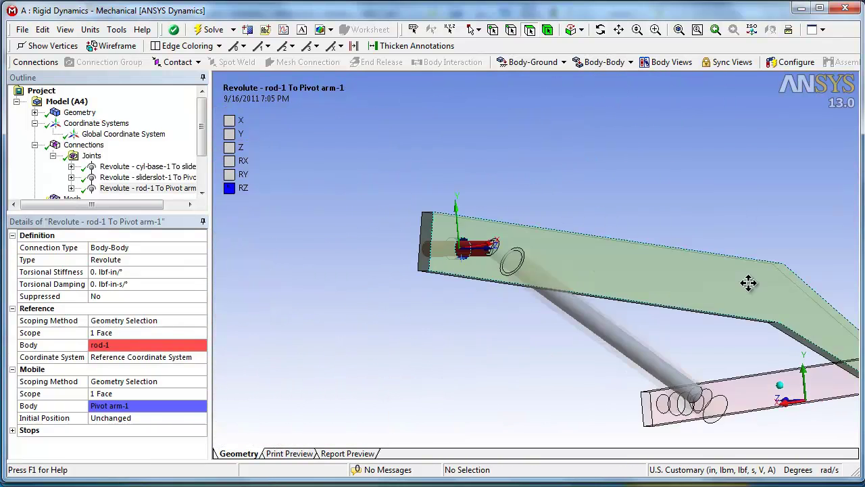
pyautogui.click(91, 157)
pyautogui.click(595, 243)
pyautogui.keyDown('ctrl'); pyautogui.click(576, 288); pyautogui.keyUp('ctrl')
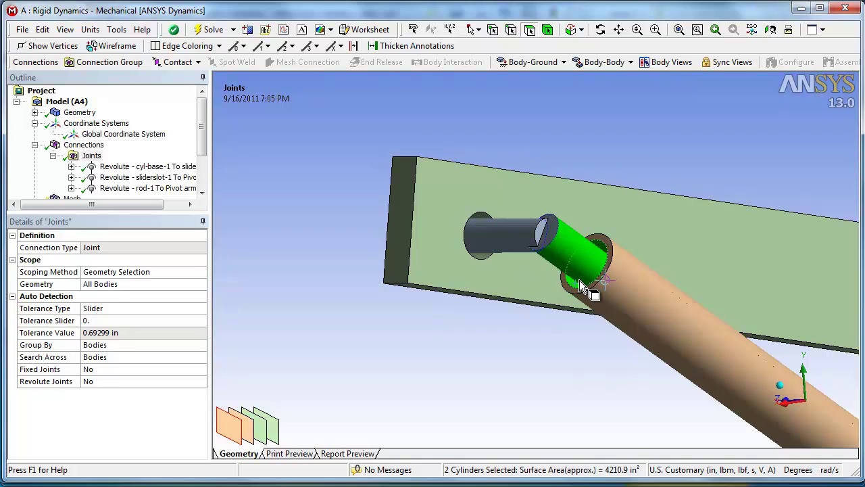
pyautogui.click(615, 62)
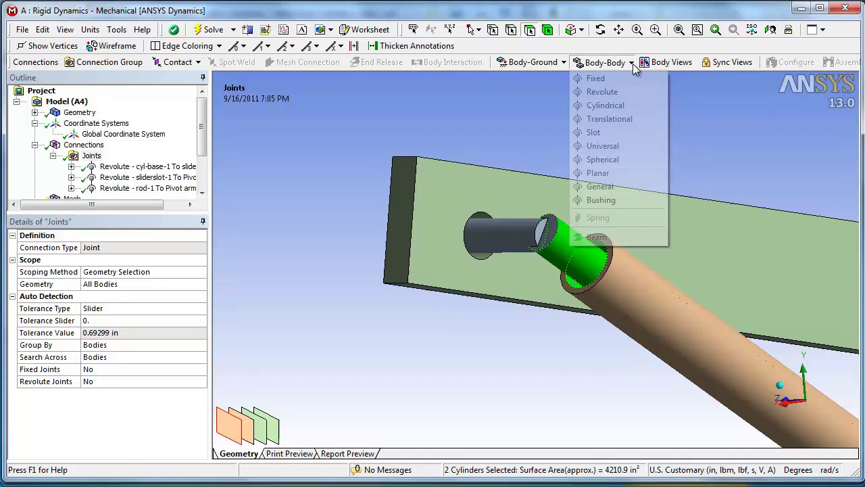
pyautogui.click(614, 118)
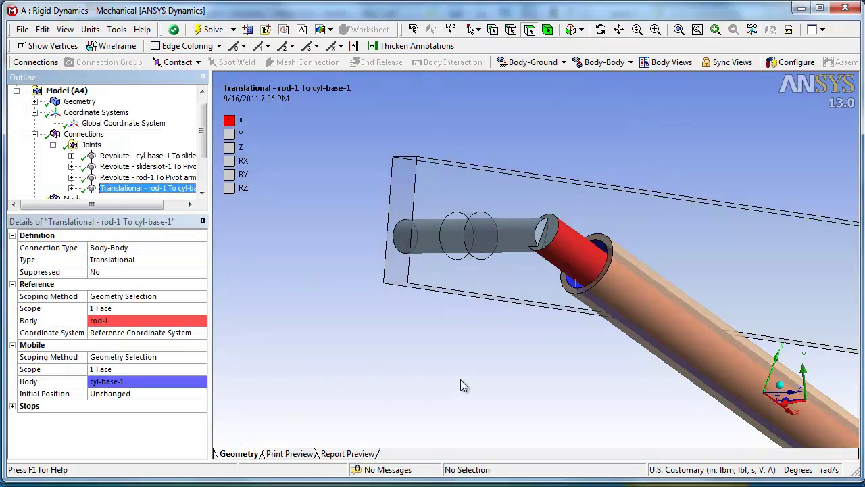
# Step: Reverse the X axis of the translational joint's reference coordinate system so it points along the cylinder toward the rod's pin end
pyautogui.scroll(3, 461, 377)
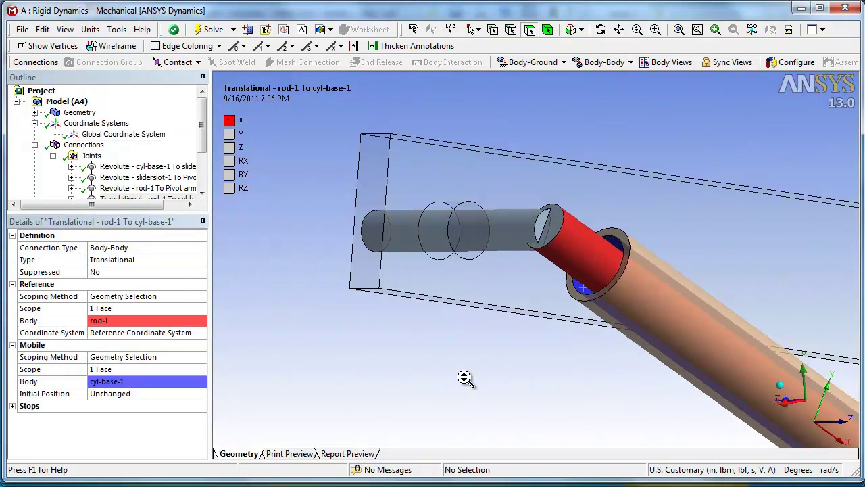
pyautogui.scroll(-5, 468, 375)
pyautogui.moveTo(548, 327); pyautogui.dragTo(674, 305, button='middle')
pyautogui.scroll(3, 674, 303)
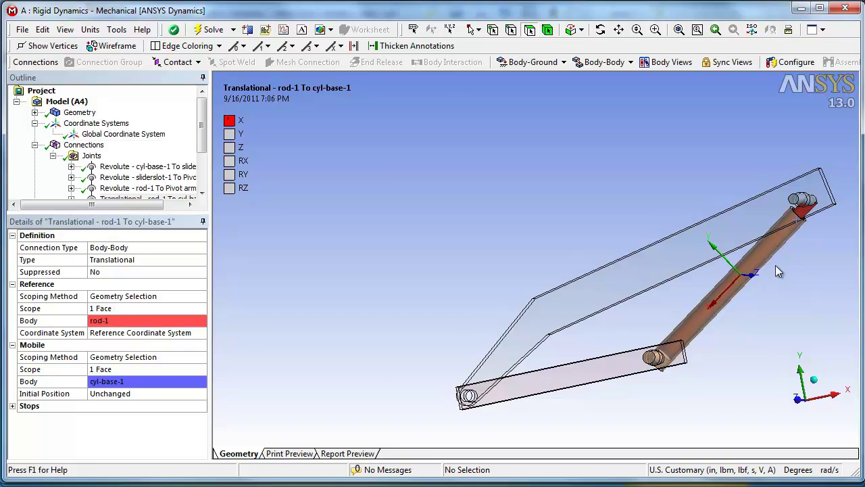
pyautogui.click(126, 335)
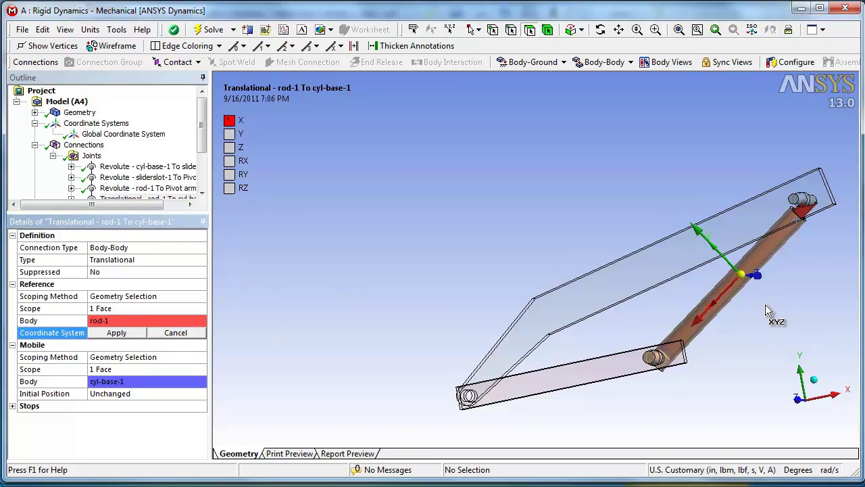
pyautogui.scroll(5, 756, 294)
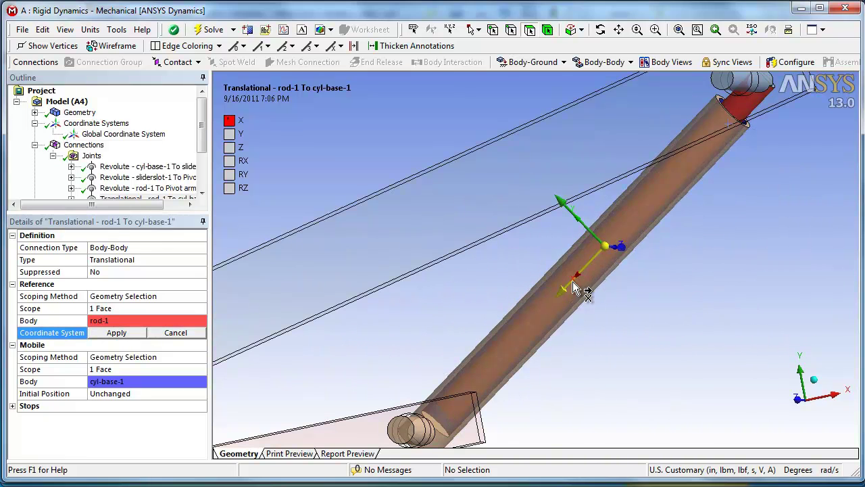
pyautogui.click(631, 220)
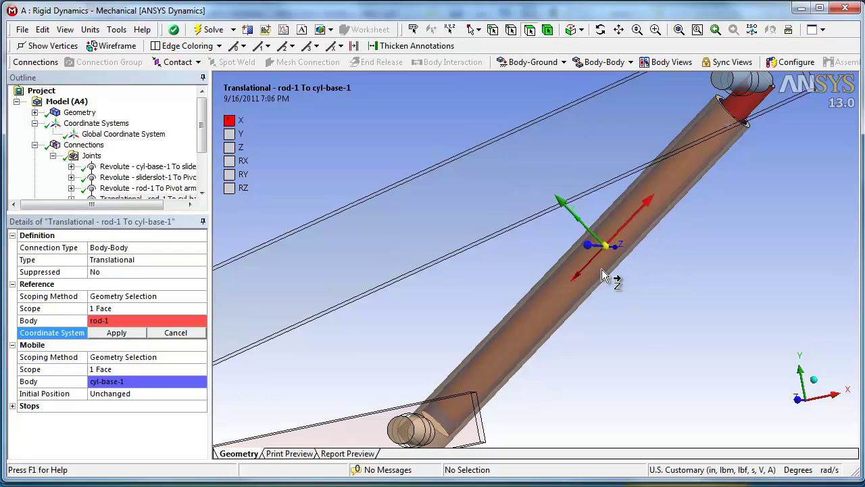
pyautogui.click(137, 335)
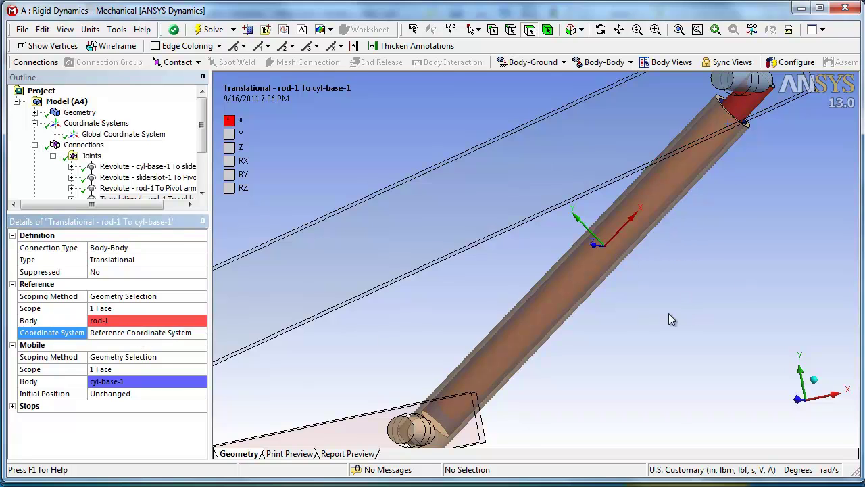
# Step: Examine the axes and free degrees of freedom of the rod-1 to cyl-base-1 translational joint and the cyl-base-1 to sliderslot-1 revolute joint
pyautogui.press('F7')
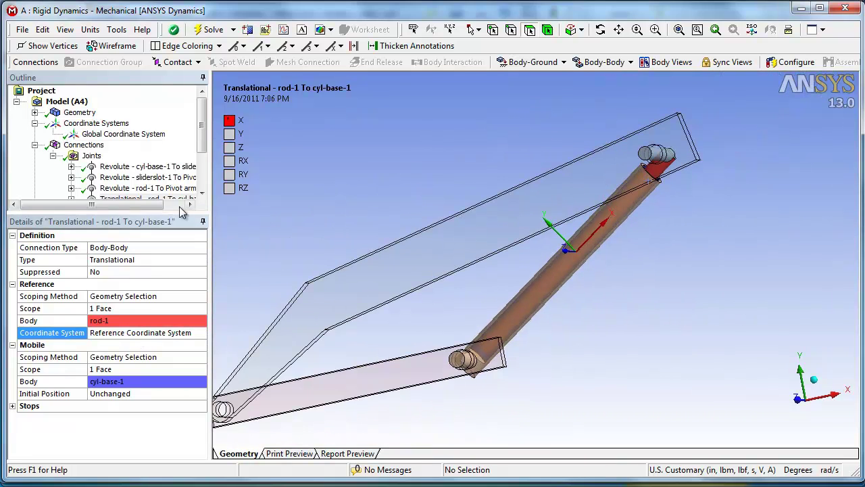
pyautogui.moveTo(678, 315); pyautogui.dragTo(669, 344, button='middle')
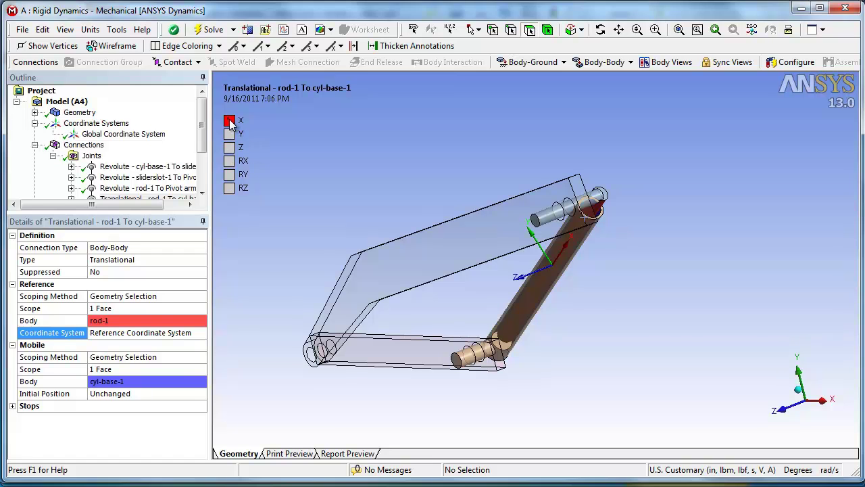
pyautogui.moveTo(464, 305); pyautogui.dragTo(660, 337, button='middle')
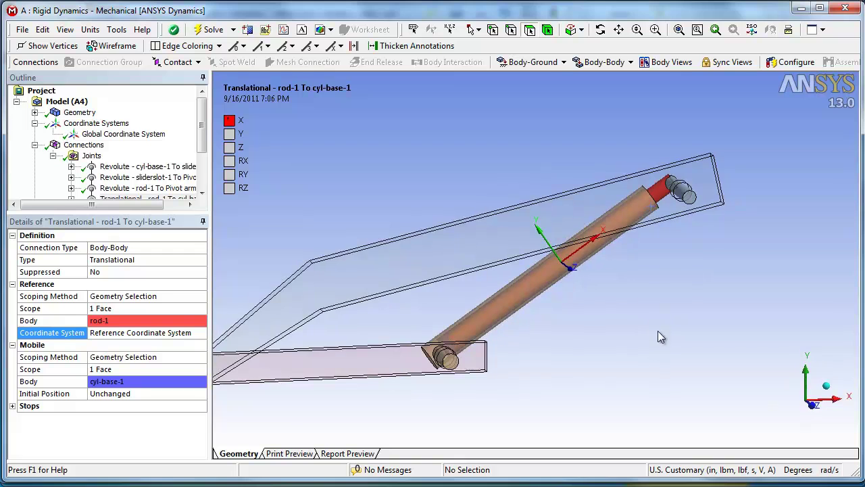
pyautogui.click(105, 170)
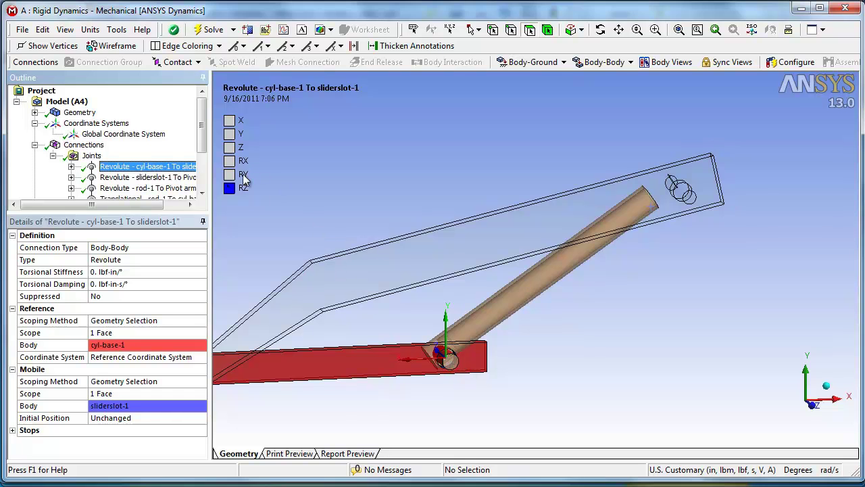
pyautogui.moveTo(496, 422); pyautogui.dragTo(498, 399, button='middle')
pyautogui.scroll(2, 606, 335)
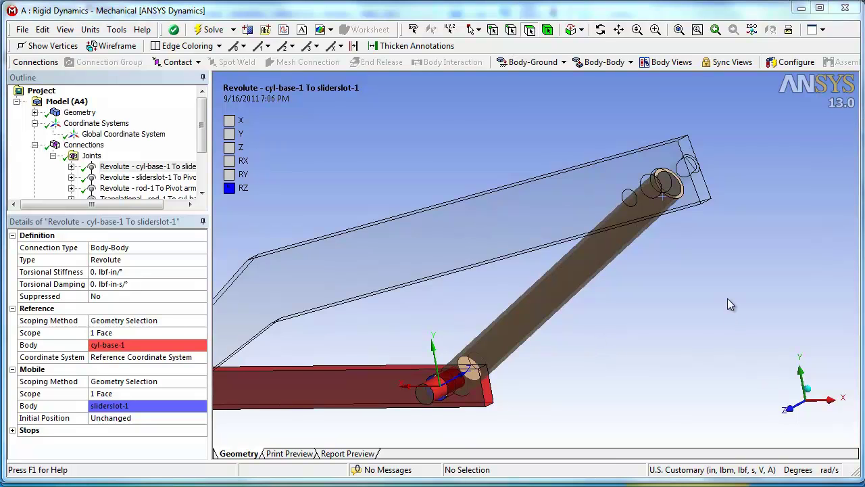
pyautogui.scroll(2, 696, 313)
pyautogui.scroll(-5, 696, 313)
pyautogui.moveTo(568, 313); pyautogui.dragTo(659, 256, button='middle')
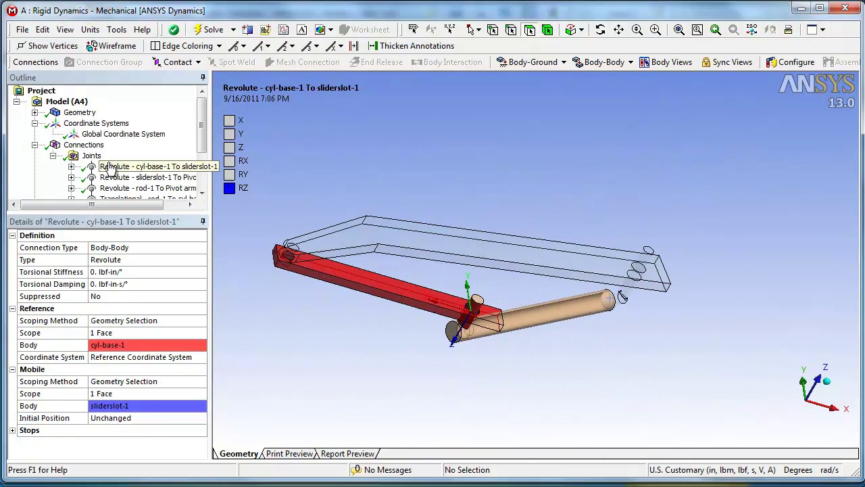
# Step: Add a fixed body-to-ground joint on the long bottom face of sliderslot-1
pyautogui.click(91, 156)
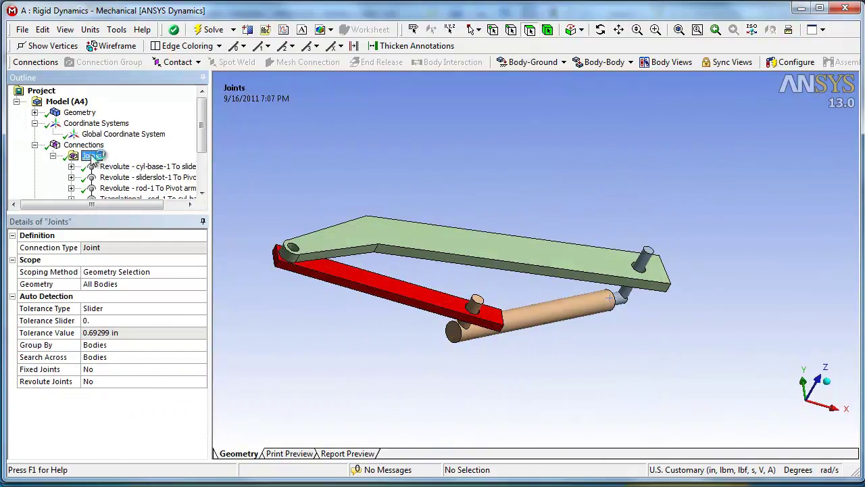
pyautogui.click(396, 304)
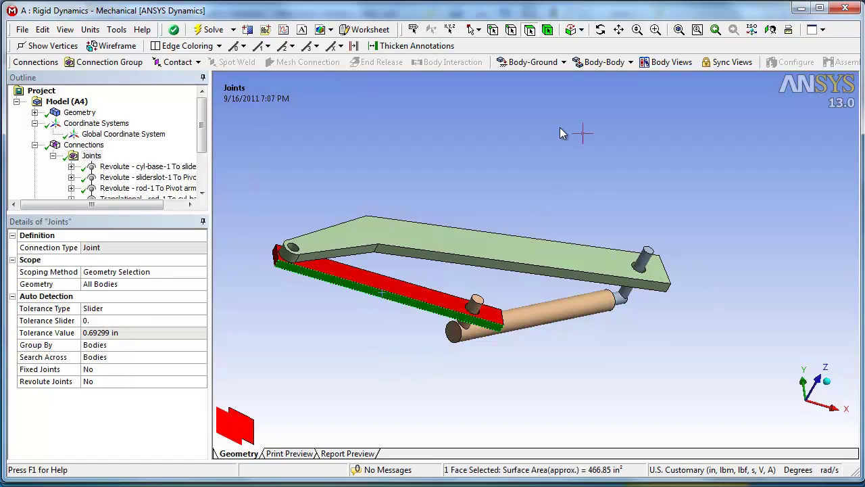
pyautogui.click(560, 62)
pyautogui.click(553, 83)
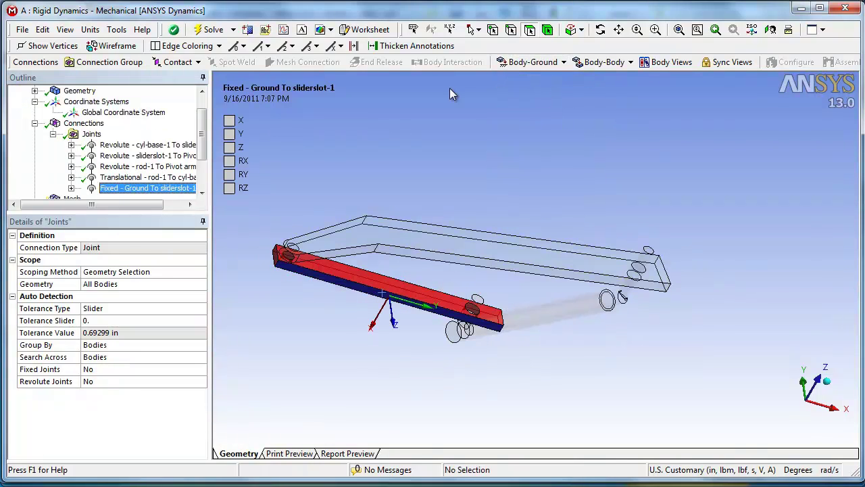
pyautogui.moveTo(407, 348); pyautogui.dragTo(425, 386, button='middle')
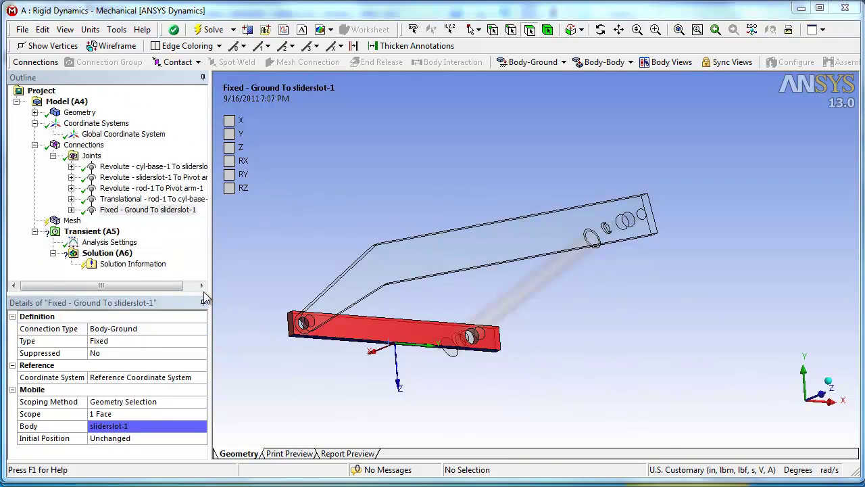
# Step: Set the step end time in the transient analysis settings to 50 s
pyautogui.click(103, 242)
pyautogui.rightClick(104, 244)
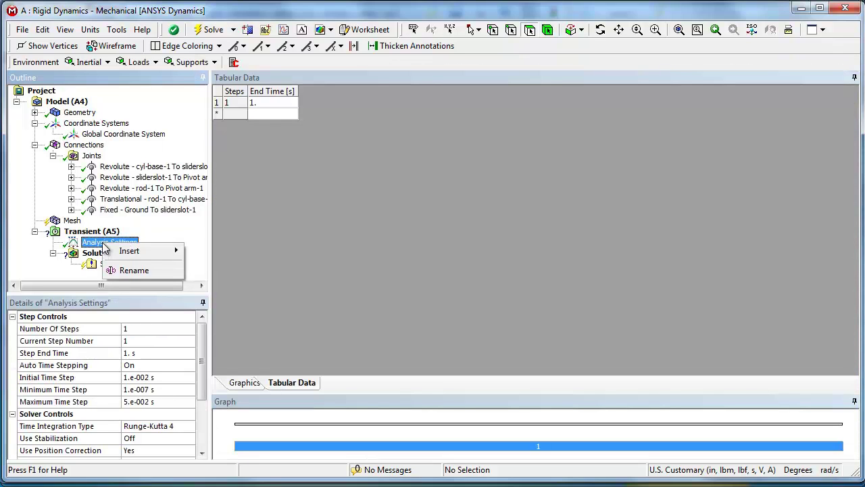
pyautogui.click(181, 224)
pyautogui.click(101, 232)
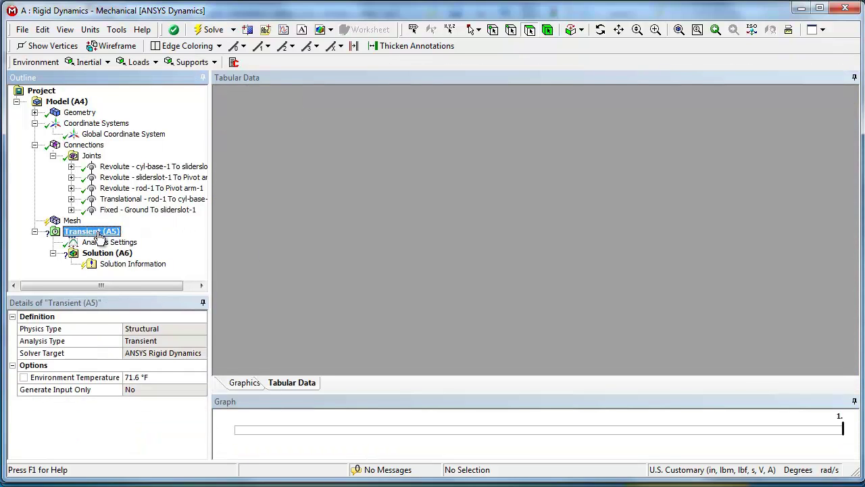
pyautogui.click(241, 383)
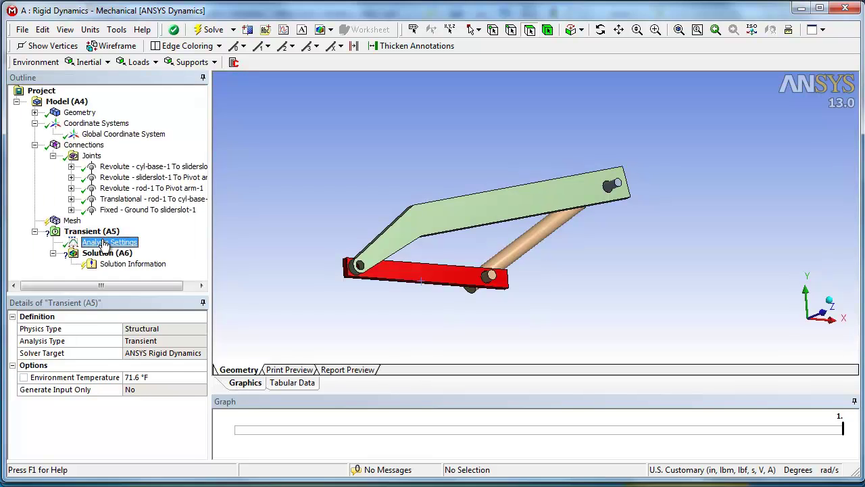
pyautogui.click(104, 244)
pyautogui.rightClick(104, 243)
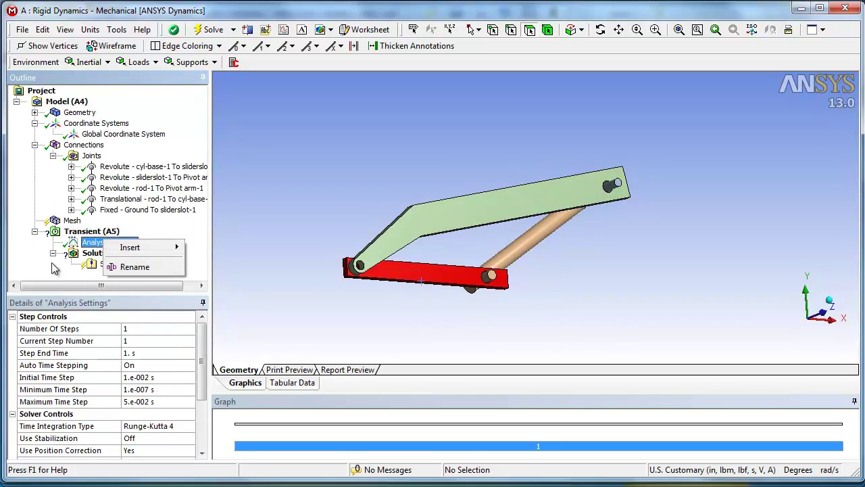
pyautogui.press('Escape')
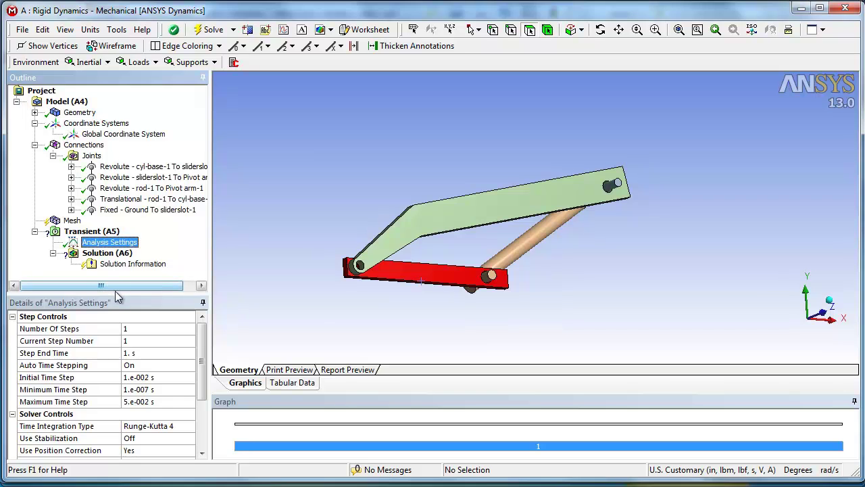
pyautogui.moveTo(114, 296); pyautogui.dragTo(114, 180)
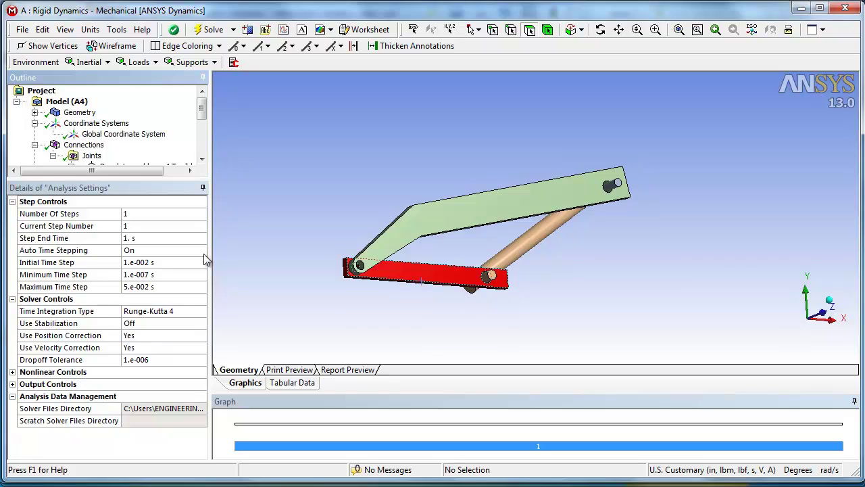
pyautogui.click(155, 237)
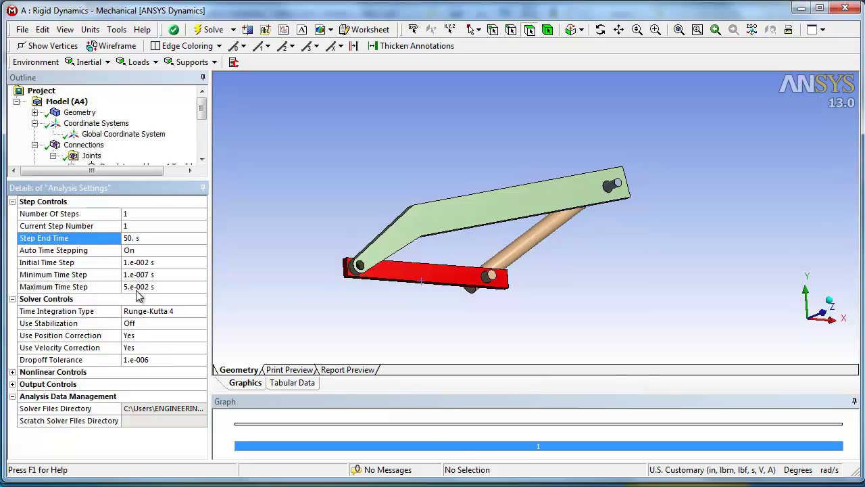
# Step: Try a Standard Earth Gravity load on the transient analysis, then delete it
pyautogui.moveTo(155, 178); pyautogui.dragTo(130, 307)
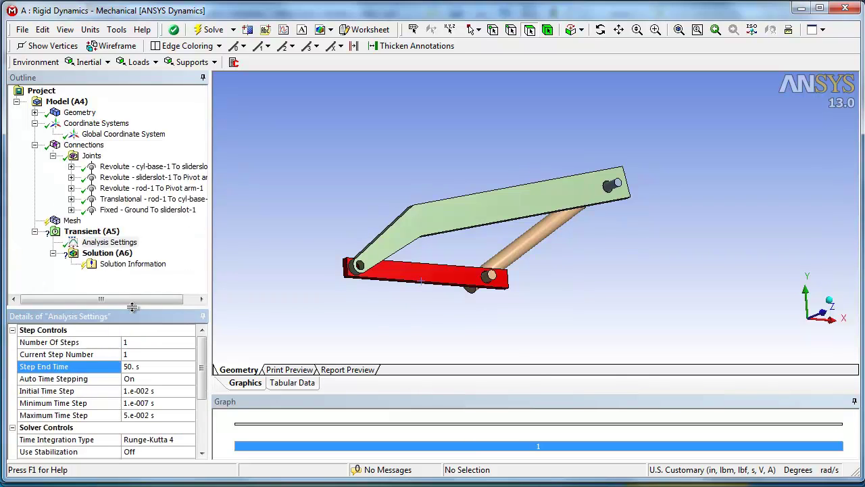
pyautogui.rightClick(98, 232)
pyautogui.moveTo(132, 242)
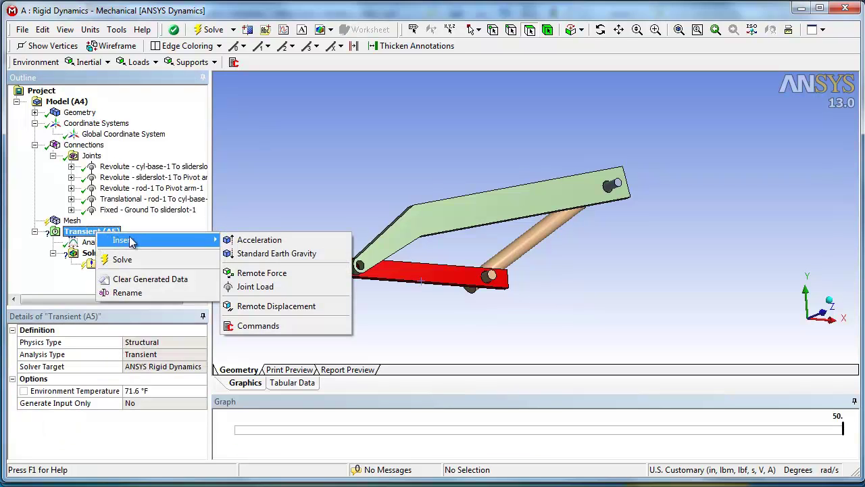
pyautogui.click(279, 256)
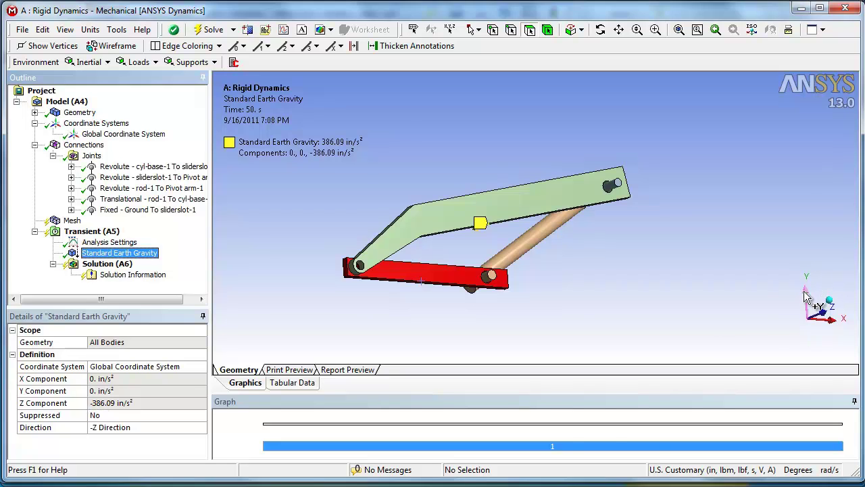
pyautogui.rightClick(106, 254)
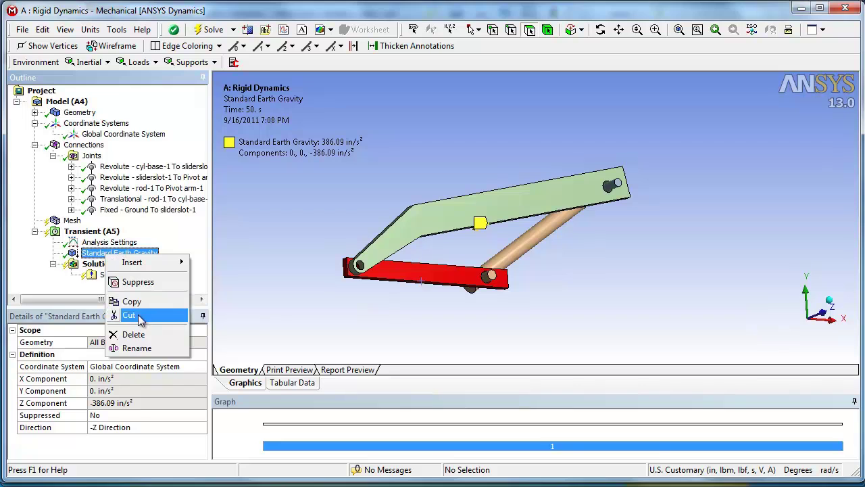
pyautogui.click(132, 334)
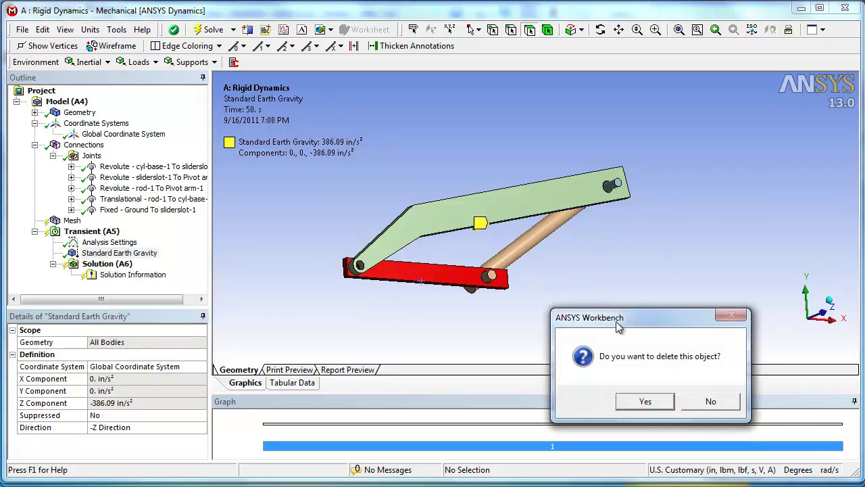
pyautogui.click(625, 399)
# Step: Add an acceleration load to the transient analysis, defined by components, with a Y component of 386.09 in/s²
pyautogui.rightClick(119, 245)
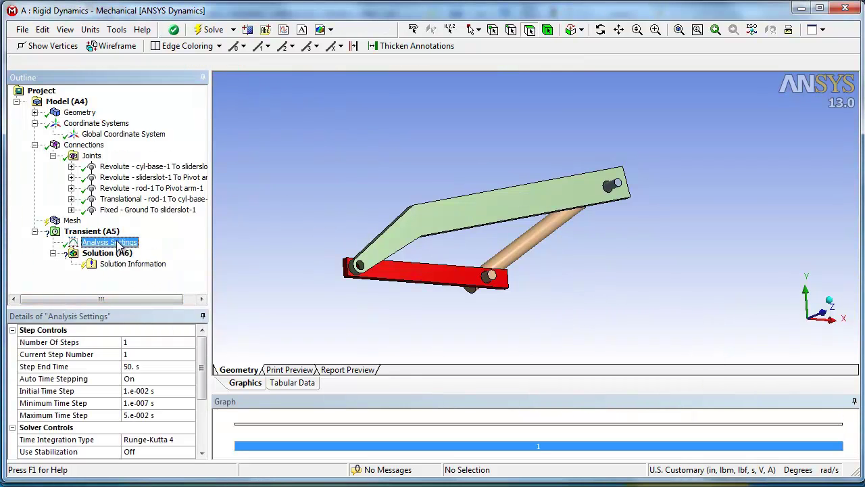
pyautogui.moveTo(143, 248)
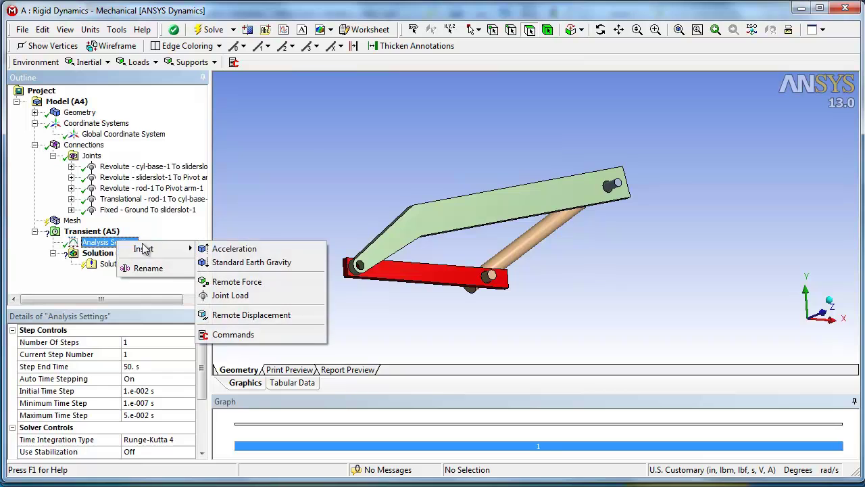
pyautogui.click(228, 250)
pyautogui.click(129, 366)
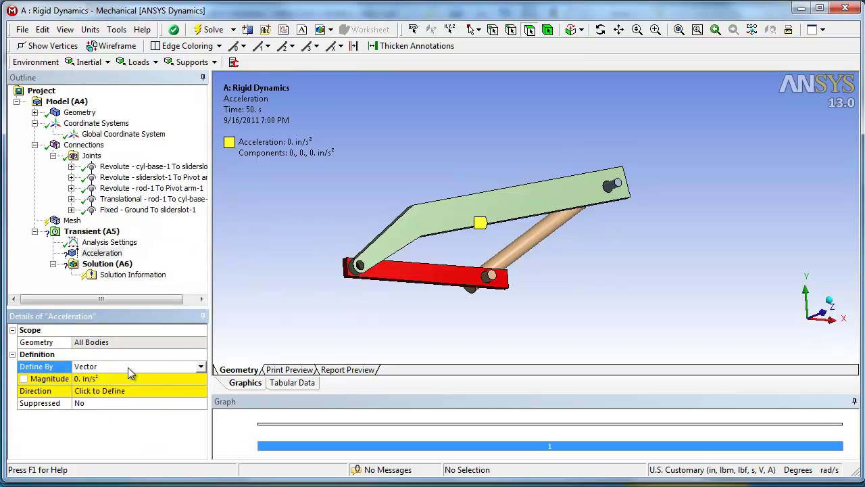
pyautogui.click(200, 368)
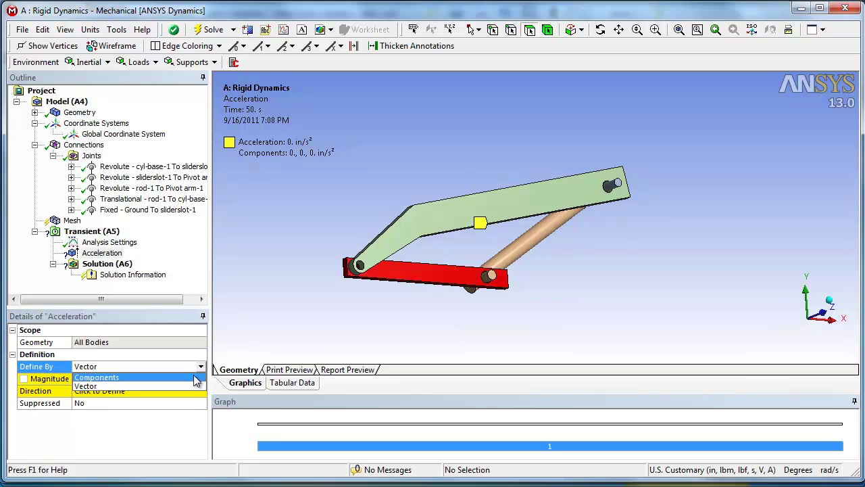
pyautogui.click(177, 377)
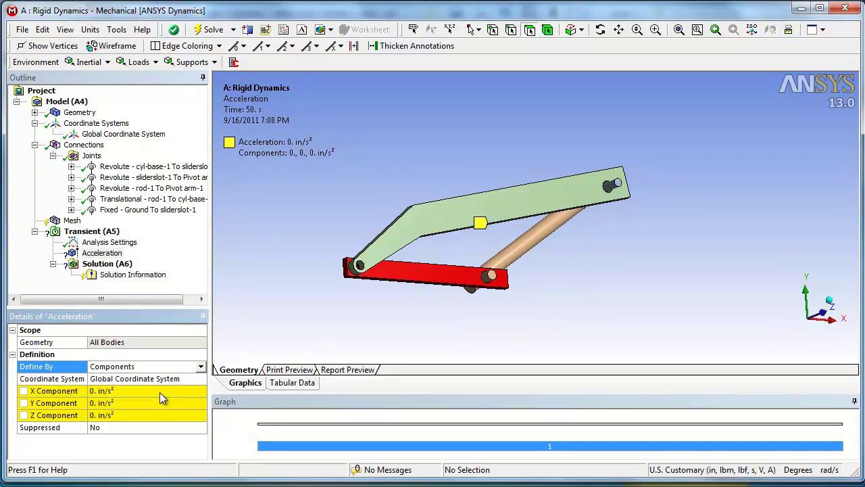
pyautogui.click(158, 400)
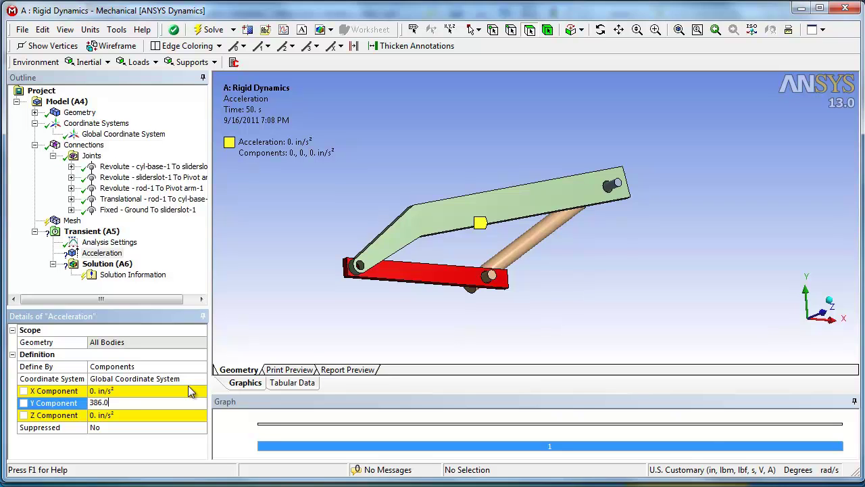
pyautogui.press('Return')
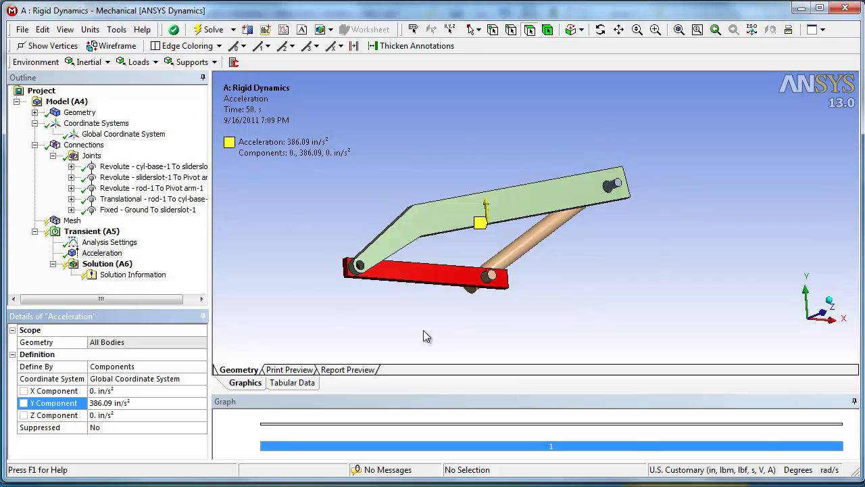
pyautogui.moveTo(583, 319); pyautogui.dragTo(504, 335, button='middle')
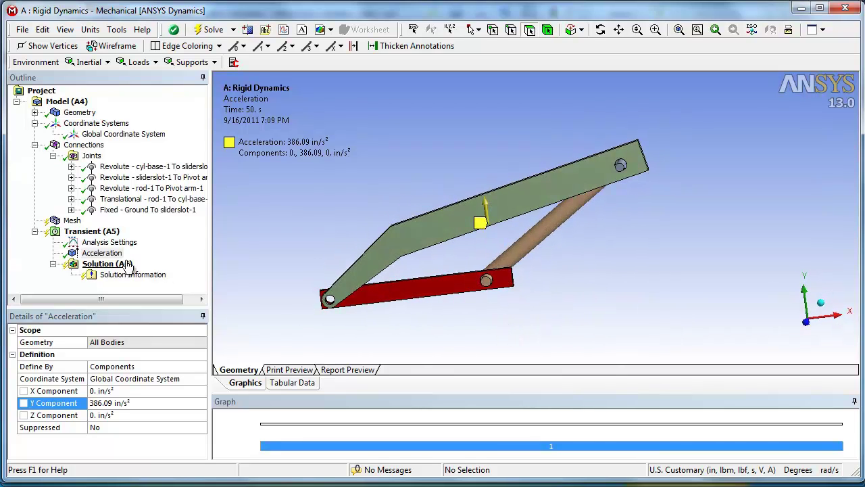
# Step: Create a joint load in the transient analysis from the rod-1 to cyl-base-1 translational joint
pyautogui.rightClick(93, 233)
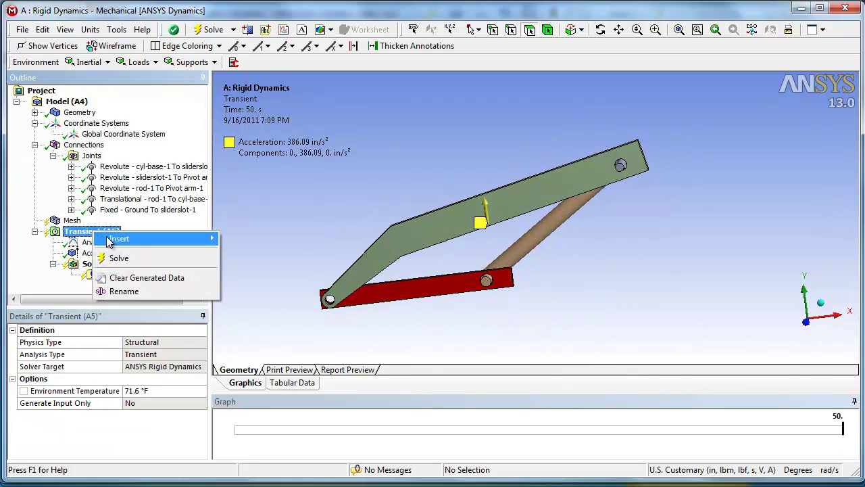
pyautogui.click(46, 288)
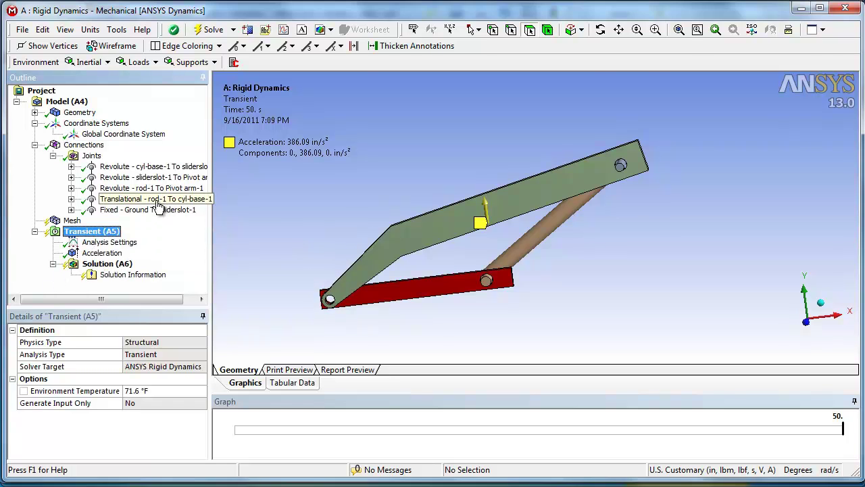
pyautogui.moveTo(155, 198); pyautogui.dragTo(91, 236)
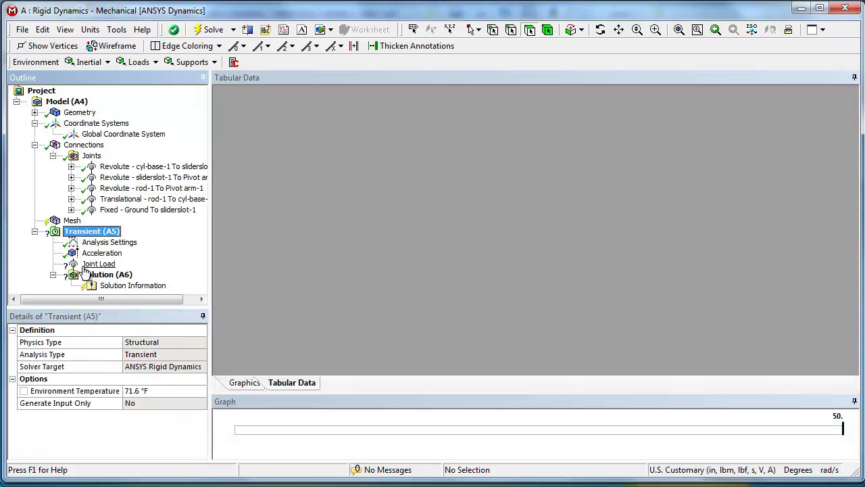
pyautogui.click(88, 266)
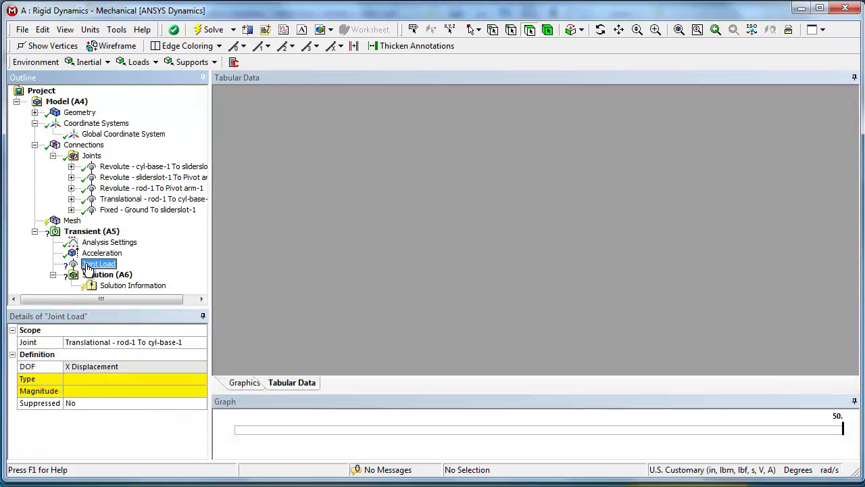
# Step: Set the joint load's type to Velocity with a magnitude of 0.5 in/s and check its direction on the model
pyautogui.click(97, 379)
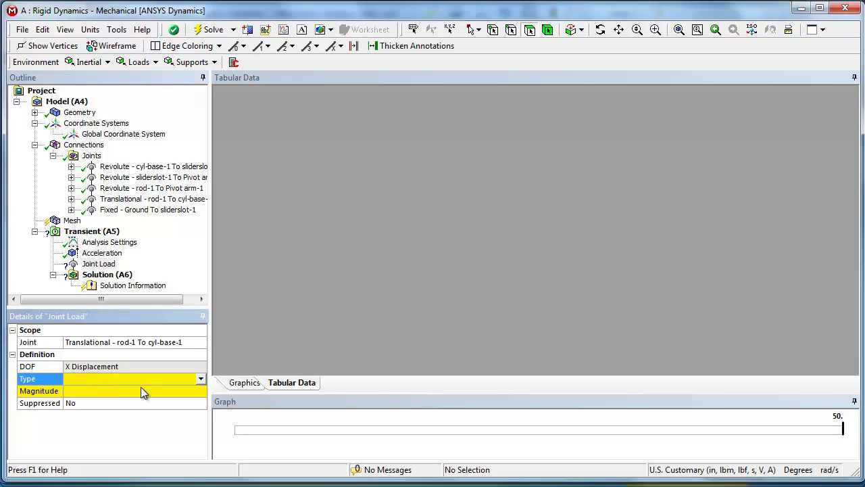
pyautogui.click(202, 379)
pyautogui.click(174, 396)
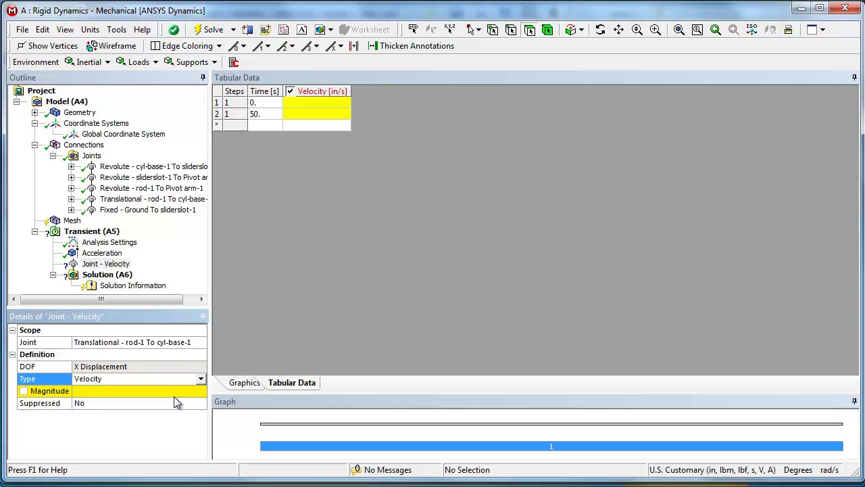
pyautogui.click(140, 390)
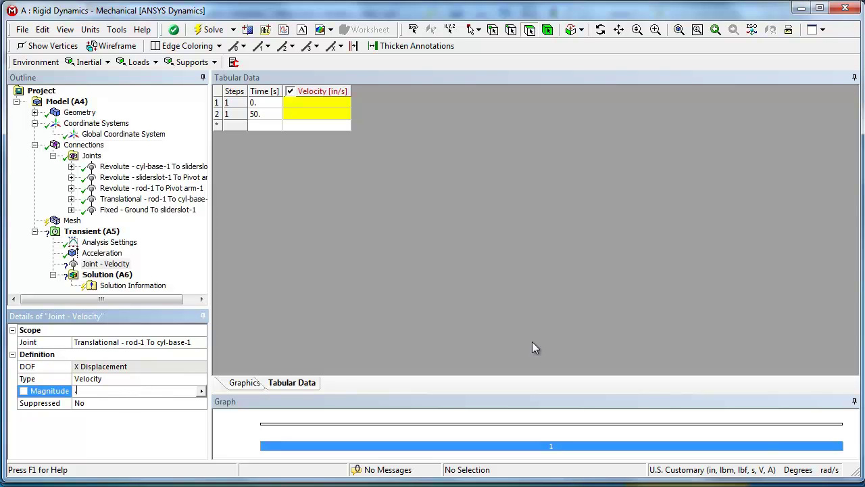
pyautogui.write('.5')
pyautogui.press('Return')
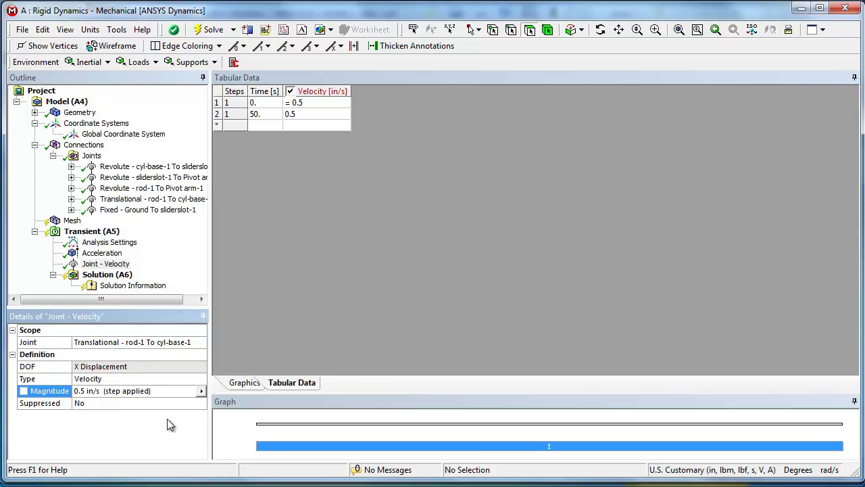
pyautogui.click(236, 383)
pyautogui.moveTo(403, 324); pyautogui.dragTo(433, 290, button='middle')
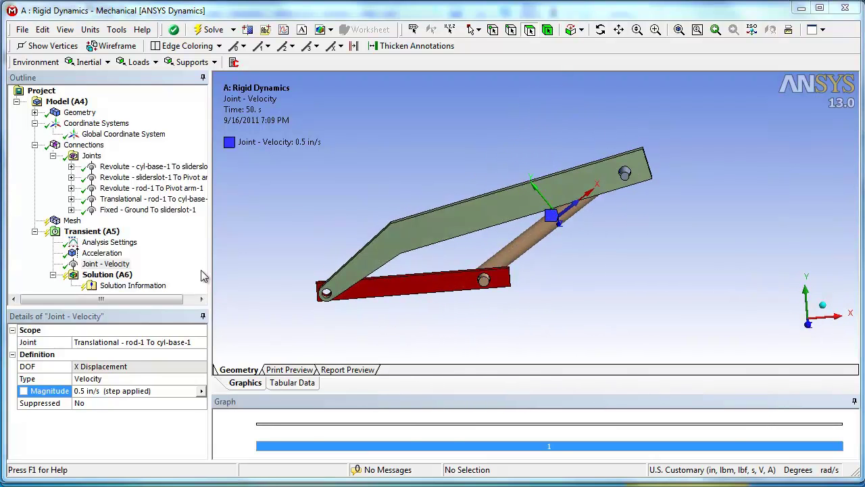
# Step: Add a joint probe for the rod-1 to cyl-base-1 translational joint to the solution
pyautogui.moveTo(181, 308); pyautogui.dragTo(166, 348)
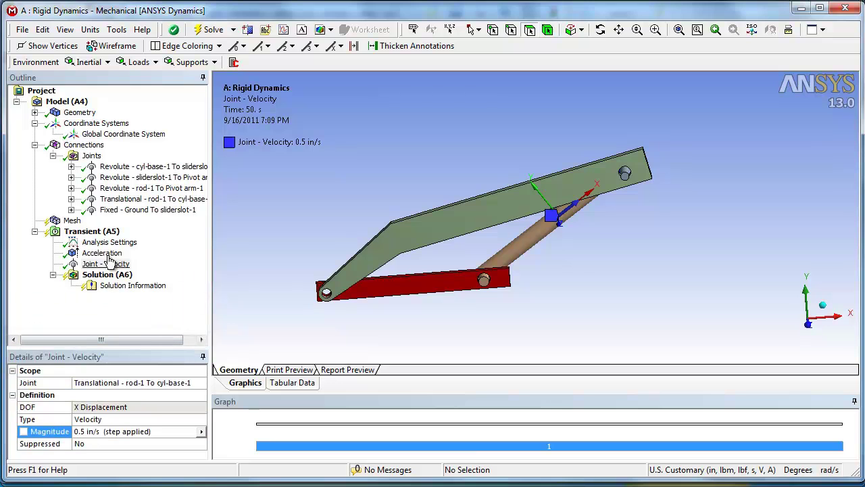
pyautogui.click(147, 201)
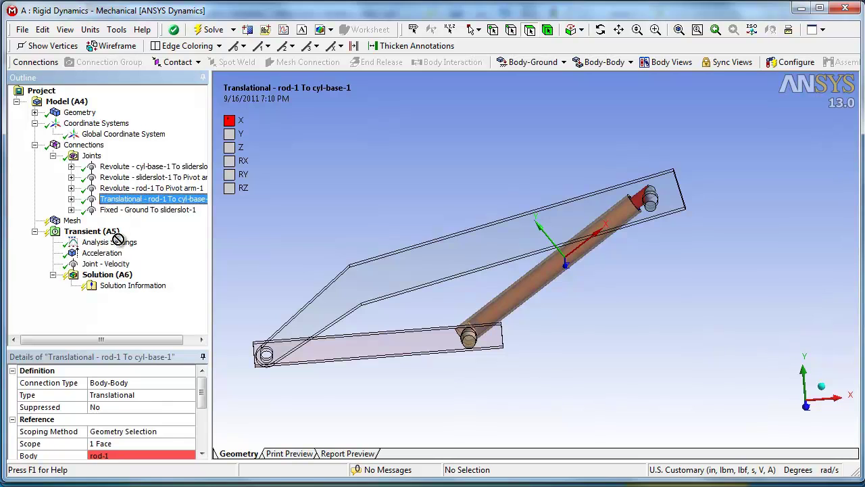
pyautogui.click(110, 274)
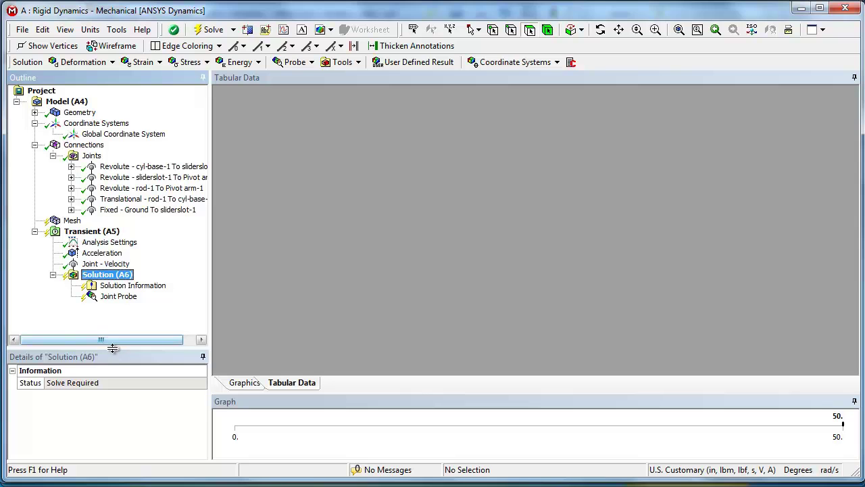
# Step: Keep the translational joint probe's result type as Total Force and set its result selection to X Axis
pyautogui.moveTo(112, 348); pyautogui.dragTo(112, 210)
pyautogui.moveTo(201, 126); pyautogui.dragTo(200, 169)
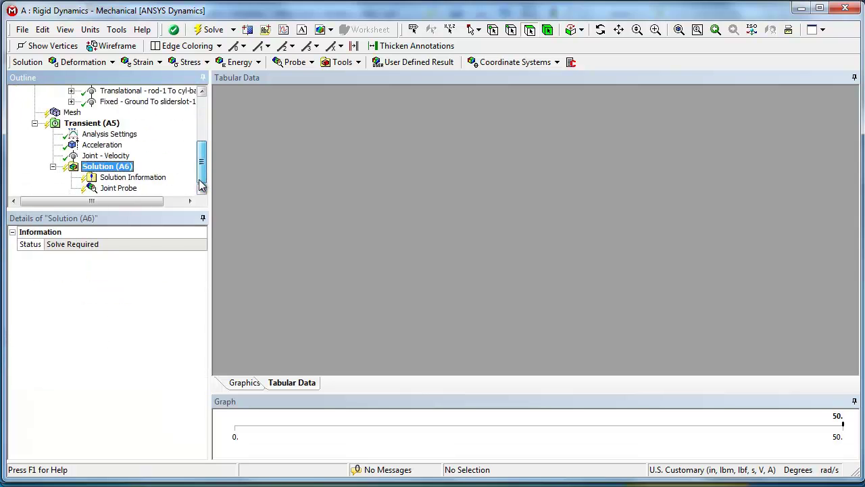
pyautogui.click(115, 188)
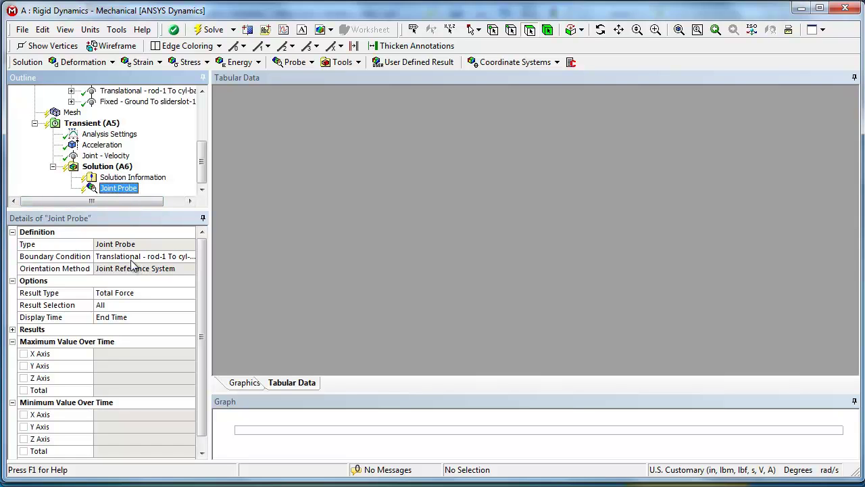
pyautogui.click(124, 293)
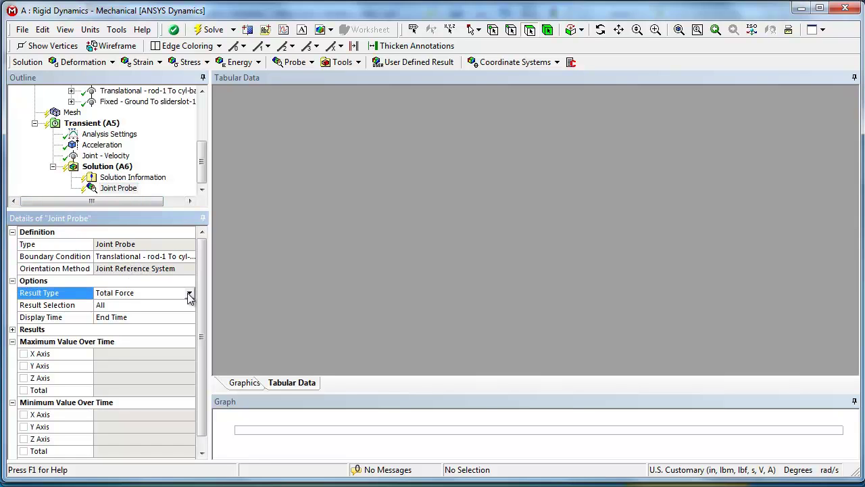
pyautogui.click(189, 293)
pyautogui.click(175, 303)
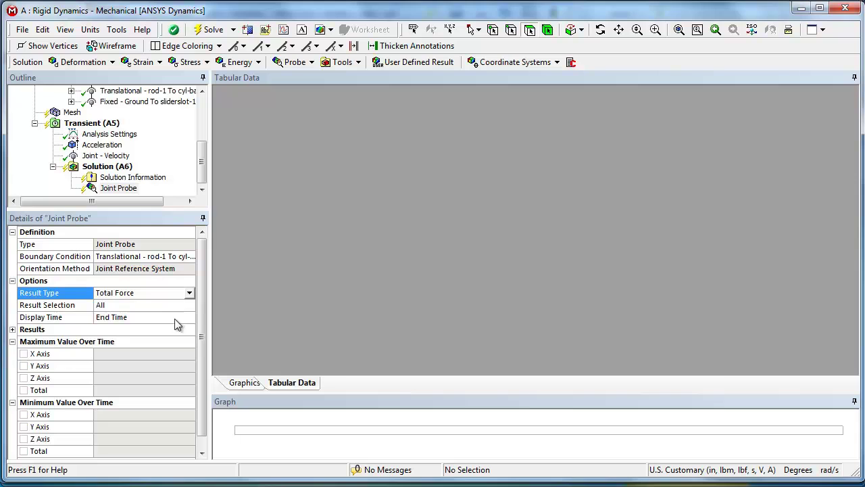
pyautogui.click(179, 307)
pyautogui.click(189, 306)
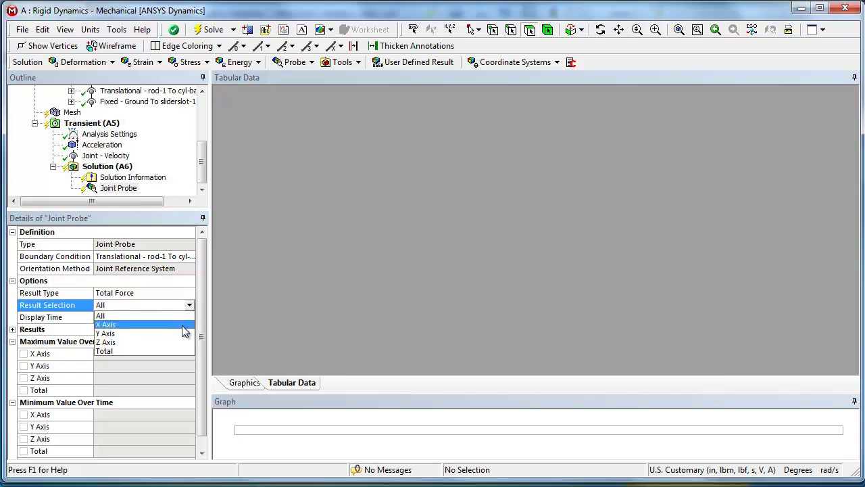
pyautogui.click(183, 325)
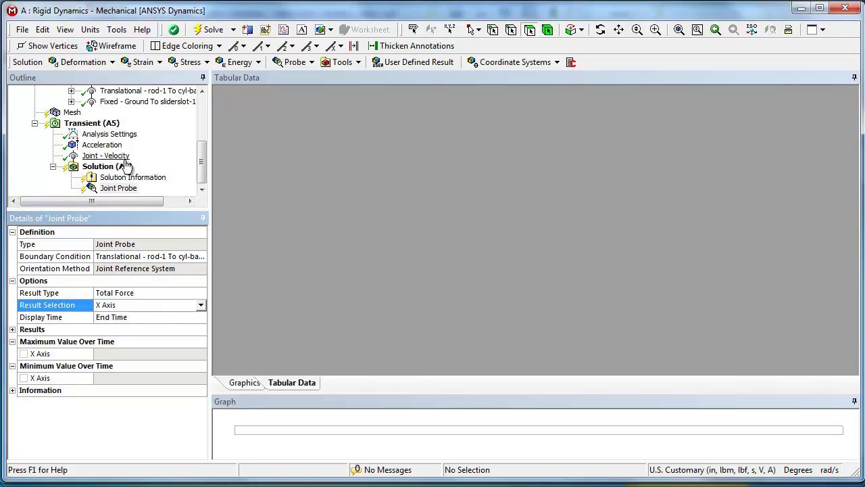
# Step: Add a second joint probe to the solution for the sliderslot-1 to Pivot arm-1 revolute joint
pyautogui.click(244, 382)
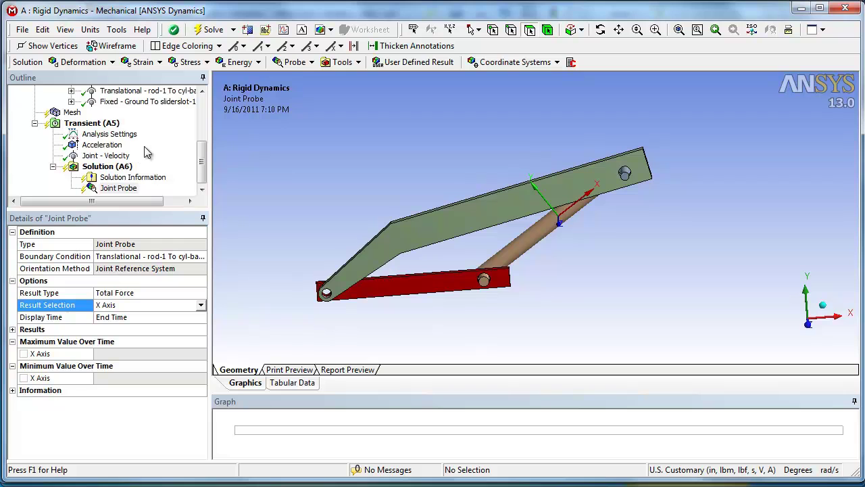
pyautogui.moveTo(200, 168); pyautogui.dragTo(200, 119)
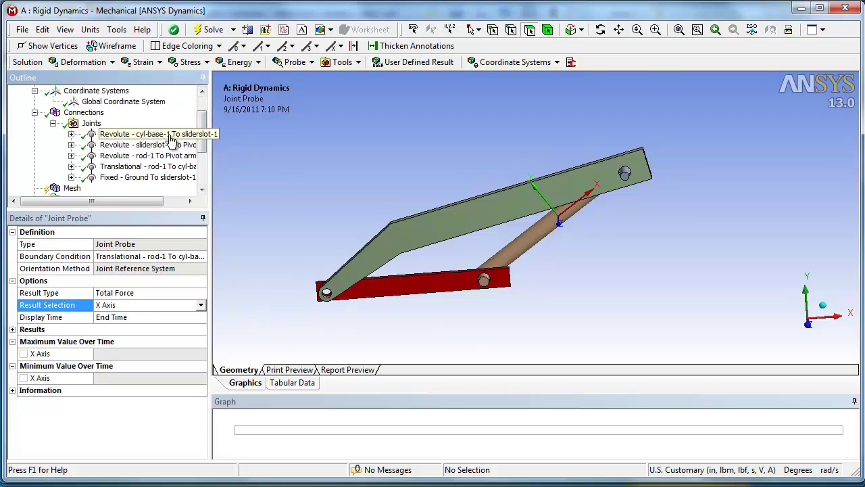
pyautogui.click(170, 139)
pyautogui.click(166, 144)
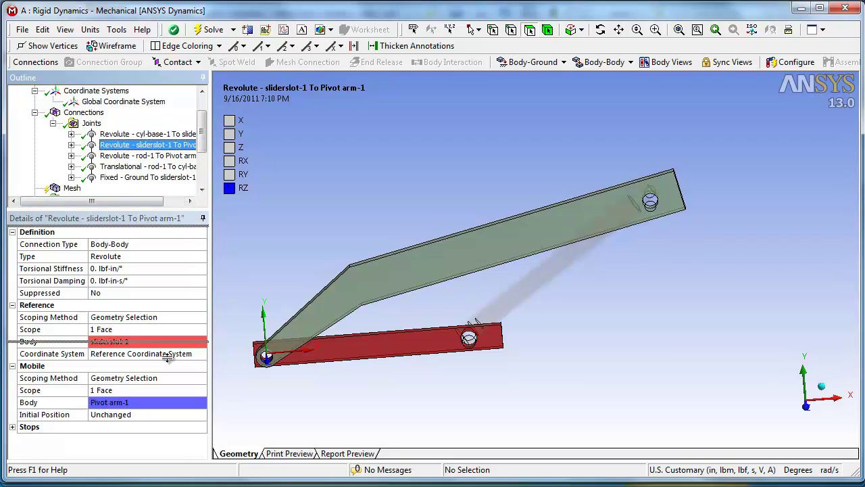
pyautogui.moveTo(174, 210); pyautogui.dragTo(167, 357)
pyautogui.moveTo(138, 264); pyautogui.dragTo(139, 282)
pyautogui.click(129, 310)
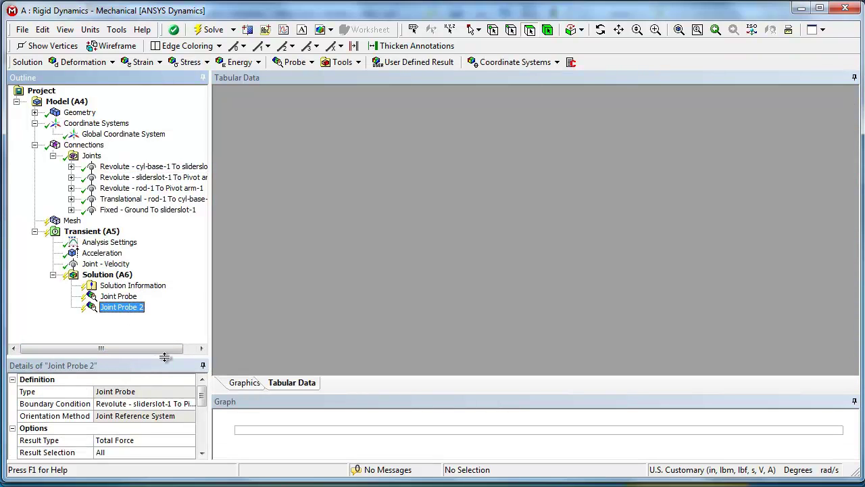
# Step: Set the second joint probe's result type to Relative Rotation and its result selection to Z Axis
pyautogui.moveTo(164, 357); pyautogui.dragTo(164, 220)
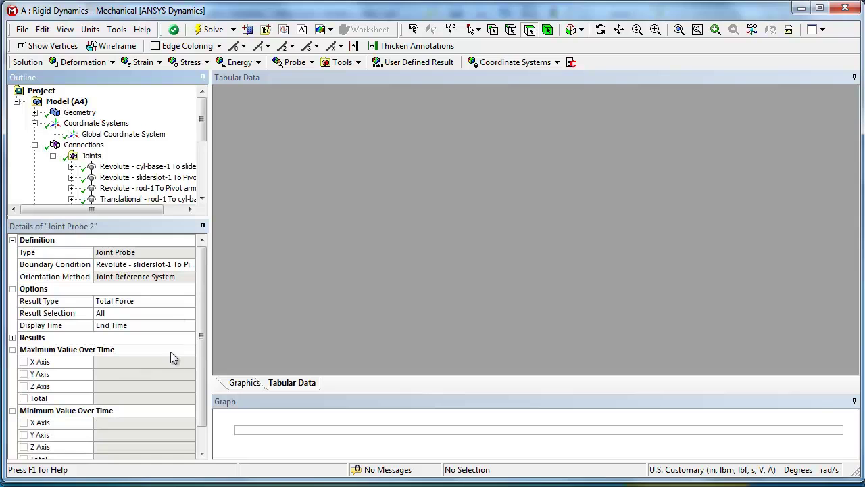
pyautogui.click(130, 302)
pyautogui.click(190, 302)
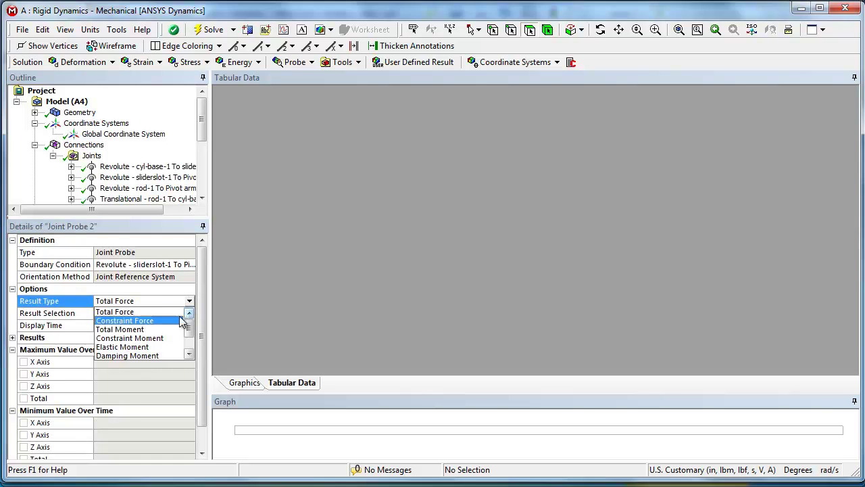
pyautogui.moveTo(189, 329); pyautogui.dragTo(190, 338)
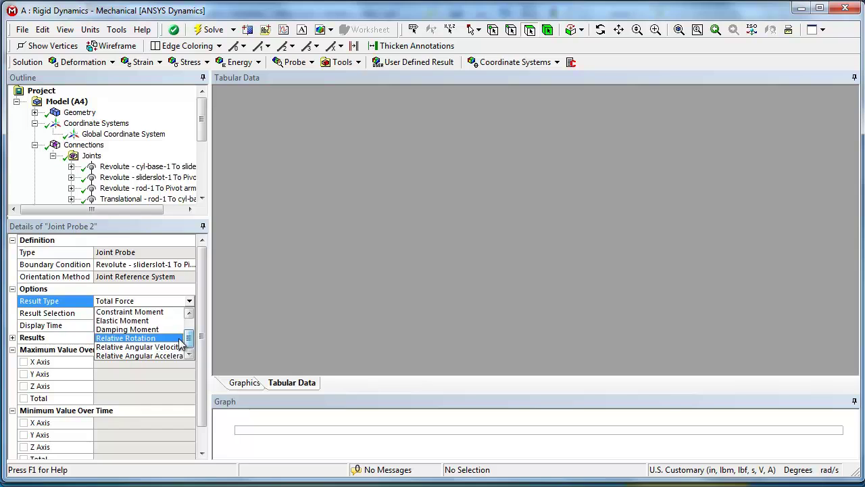
pyautogui.click(155, 344)
pyautogui.click(142, 325)
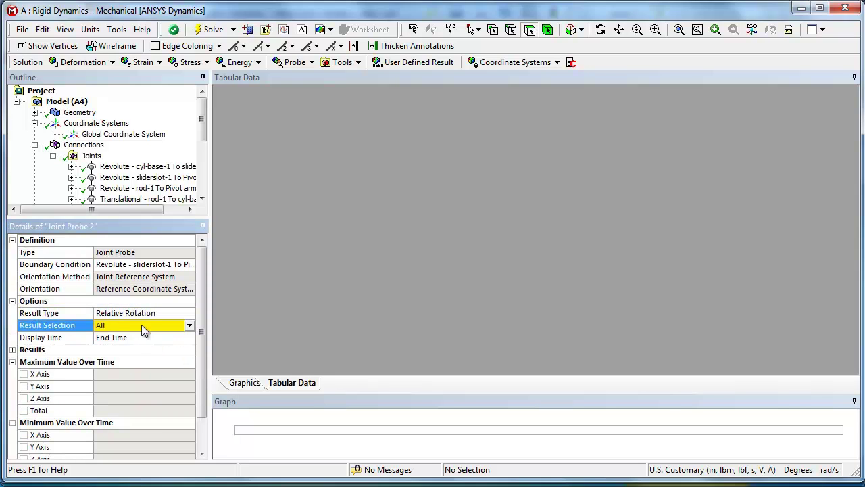
pyautogui.click(189, 325)
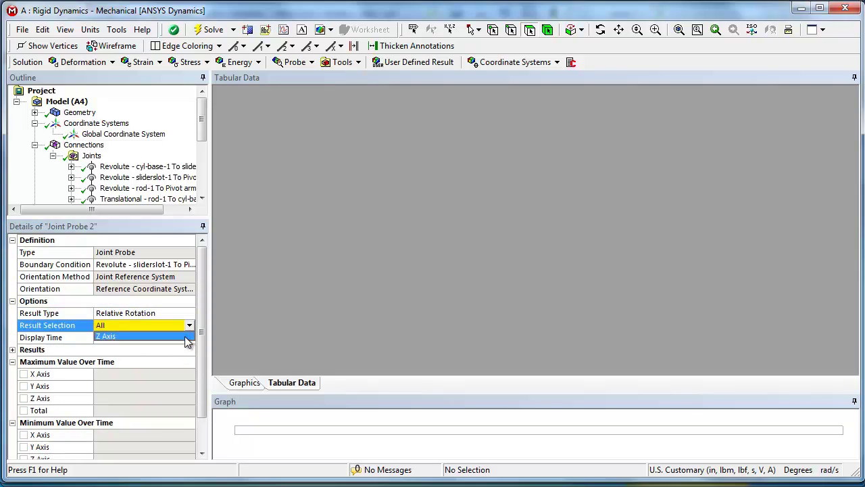
pyautogui.click(112, 337)
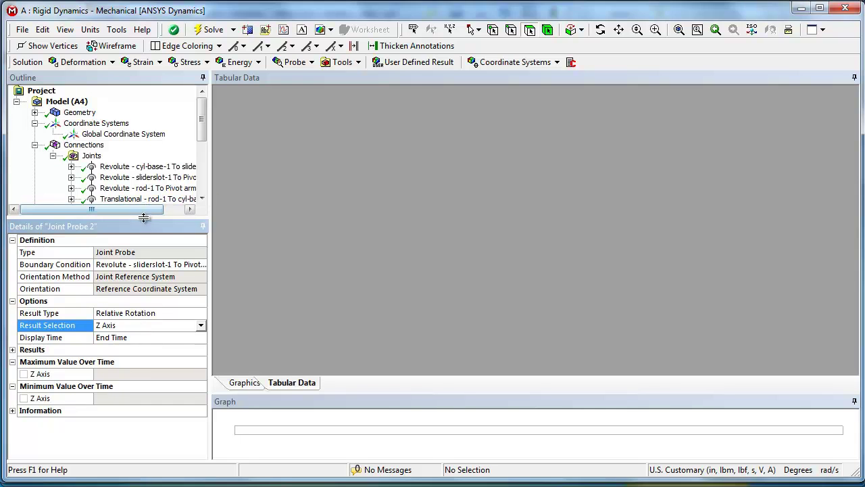
# Step: Solve the transient rigid dynamics analysis
pyautogui.moveTo(145, 218); pyautogui.dragTo(135, 321)
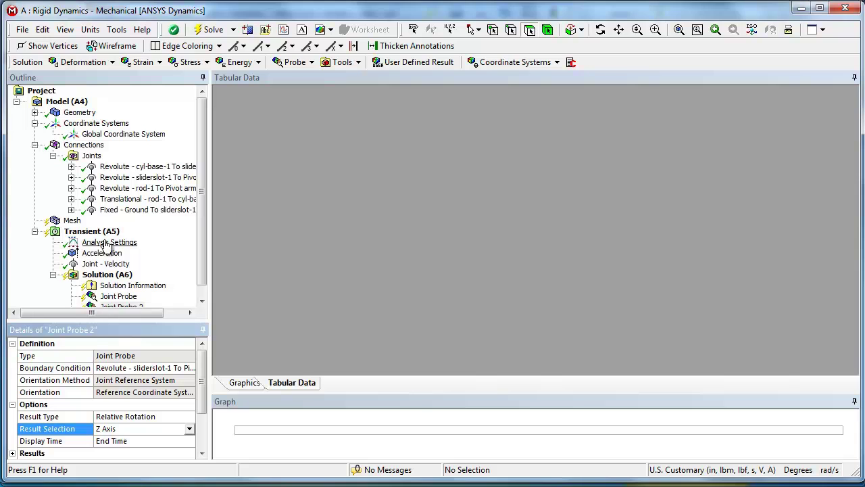
pyautogui.click(101, 274)
pyautogui.rightClick(101, 274)
pyautogui.click(128, 299)
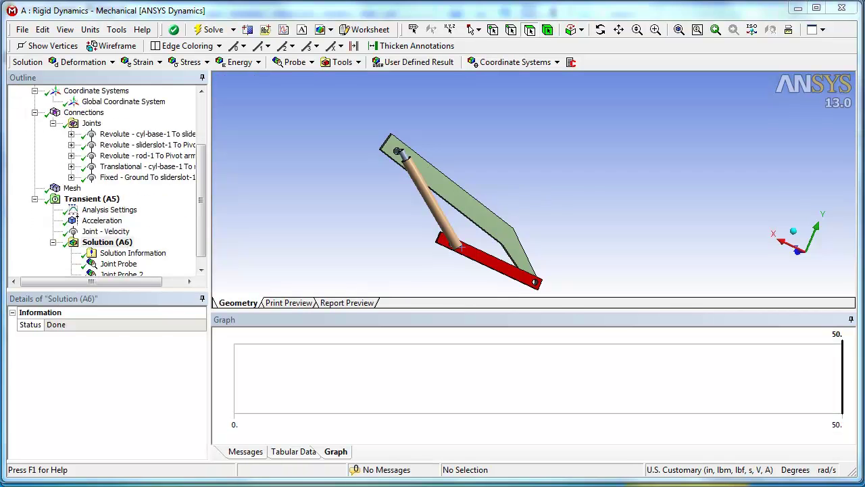
# Step: Examine the translational joint probe's X-axis force result and play its animation on the model, pausing it during playback
pyautogui.moveTo(531, 247); pyautogui.dragTo(572, 253, button='middle')
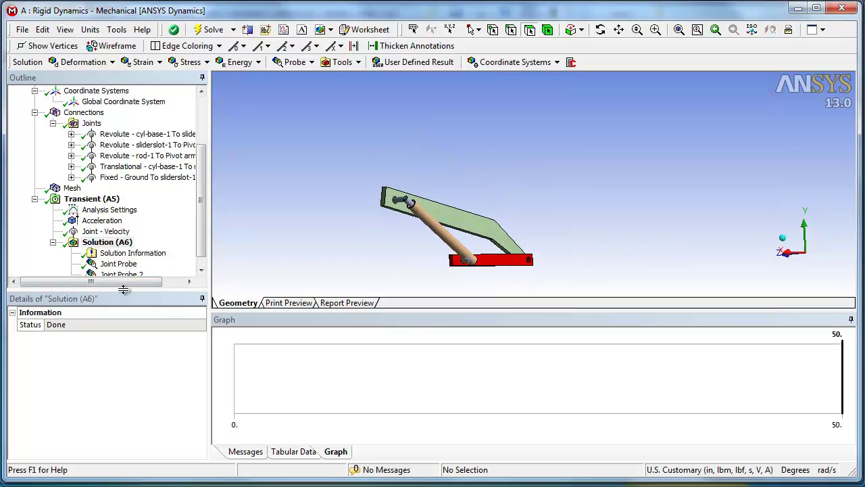
pyautogui.moveTo(124, 290); pyautogui.dragTo(106, 356)
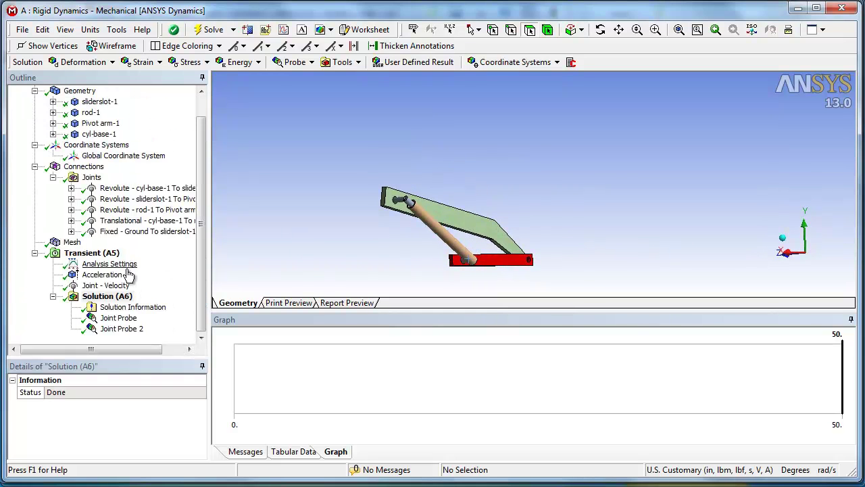
pyautogui.click(117, 319)
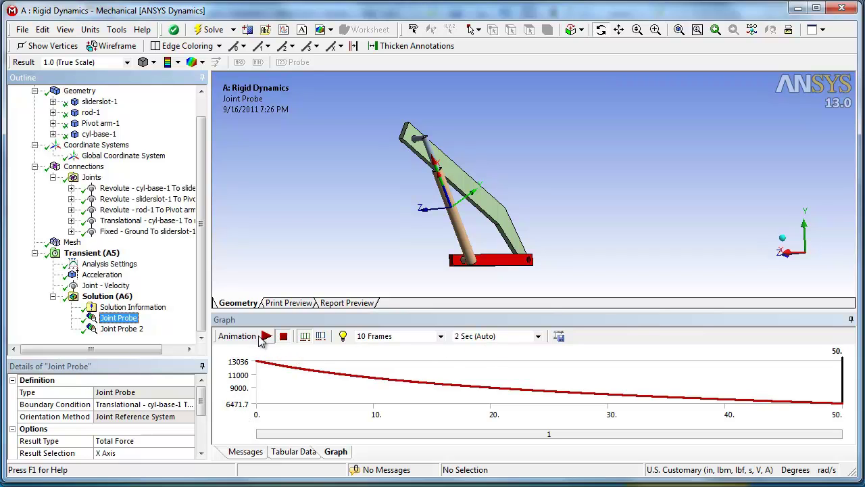
pyautogui.click(266, 336)
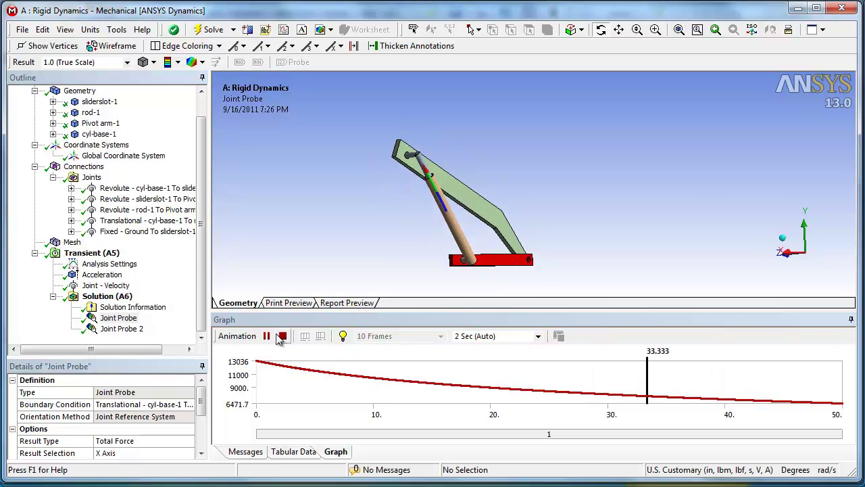
pyautogui.click(267, 336)
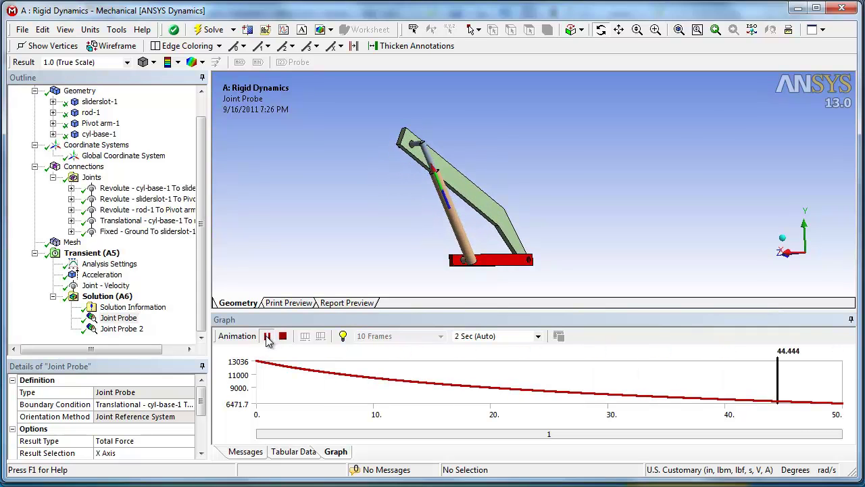
# Step: Examine the second joint probe's relative rotation result, play and pause its animation, and move the time marker along the graph
pyautogui.click(129, 330)
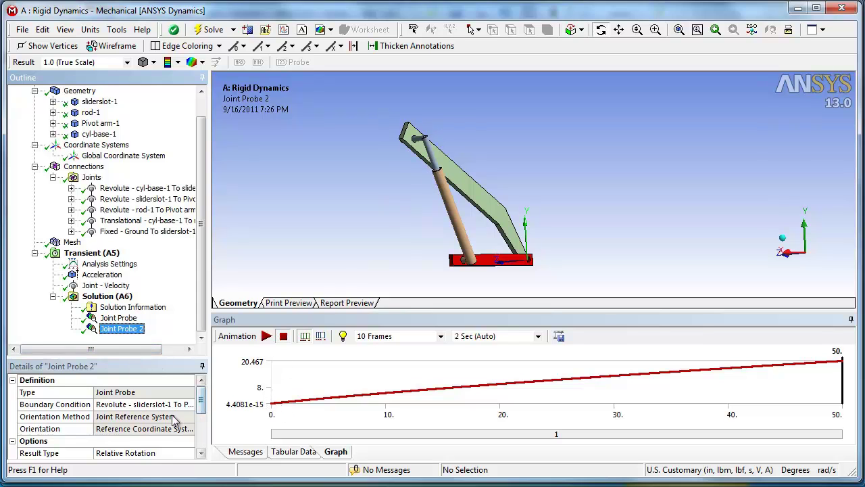
pyautogui.moveTo(200, 411); pyautogui.dragTo(200, 420)
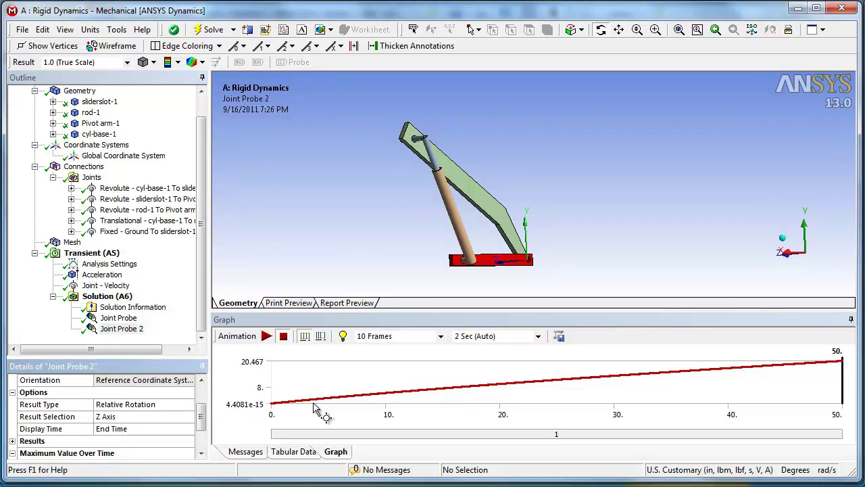
pyautogui.click(267, 336)
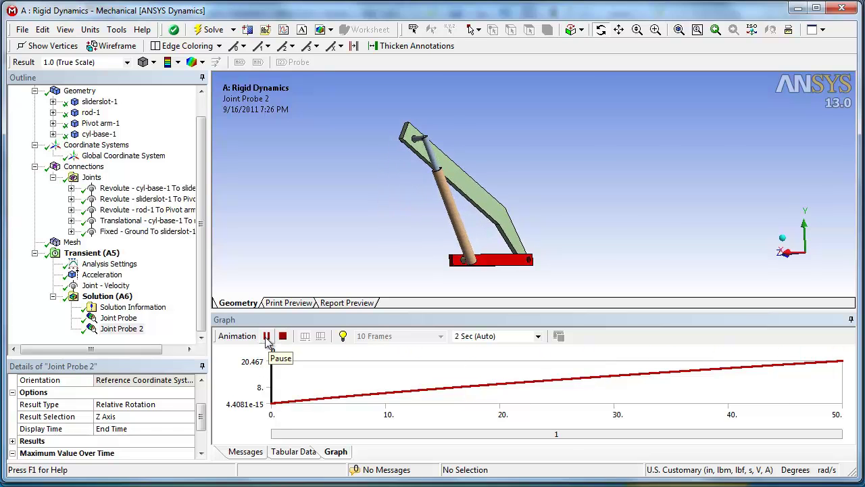
pyautogui.click(266, 337)
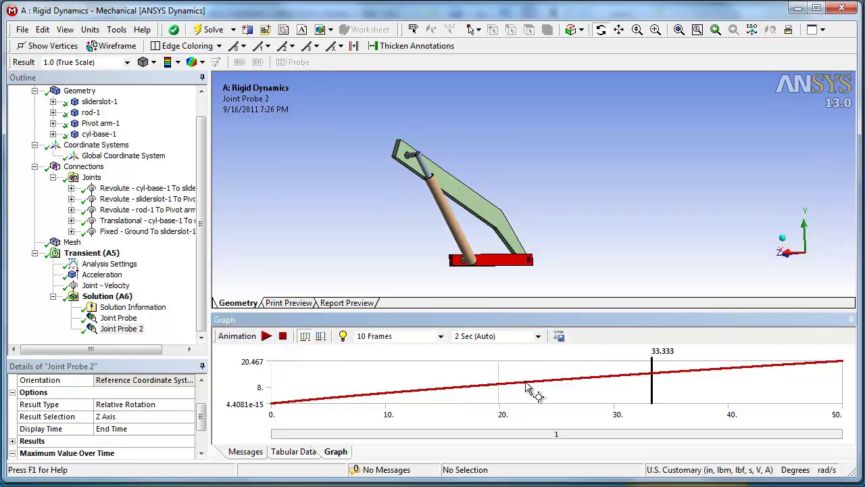
pyautogui.moveTo(654, 379); pyautogui.dragTo(476, 376)
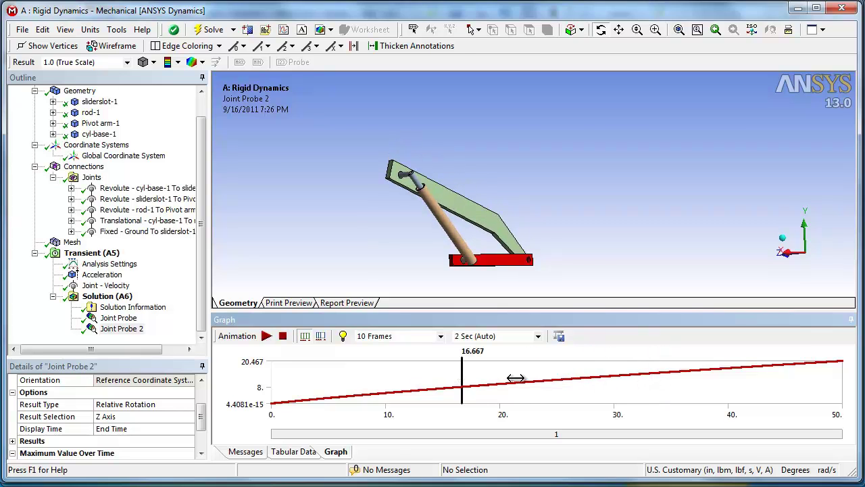
# Step: Examine the probes' tabular data and retrieve the translational joint probe's total force result at 43.07 s
pyautogui.click(292, 451)
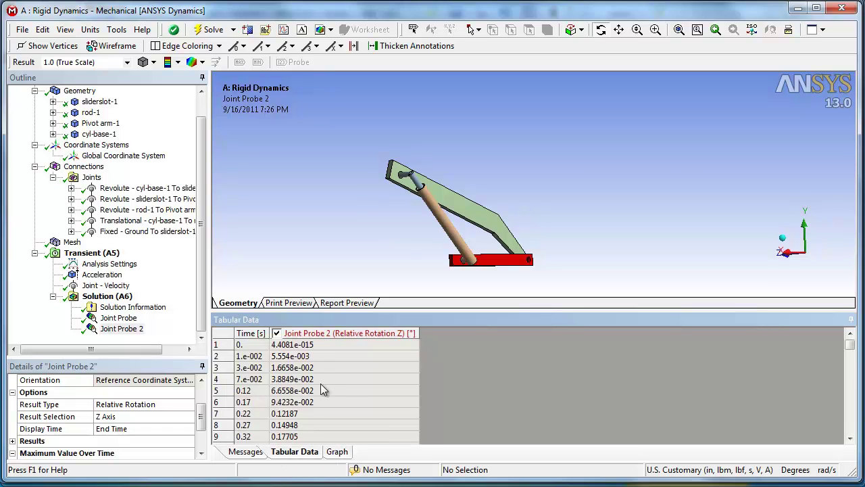
pyautogui.moveTo(851, 349); pyautogui.dragTo(850, 396)
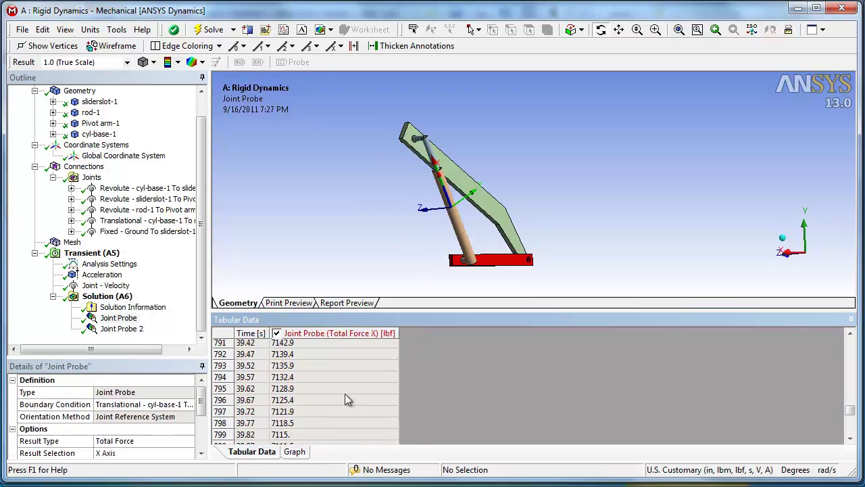
pyautogui.click(330, 424)
pyautogui.rightClick(329, 424)
pyautogui.click(372, 378)
pyautogui.scroll(-17, 371, 377)
pyautogui.scroll(-5, 372, 377)
pyautogui.click(292, 423)
pyautogui.rightClick(291, 423)
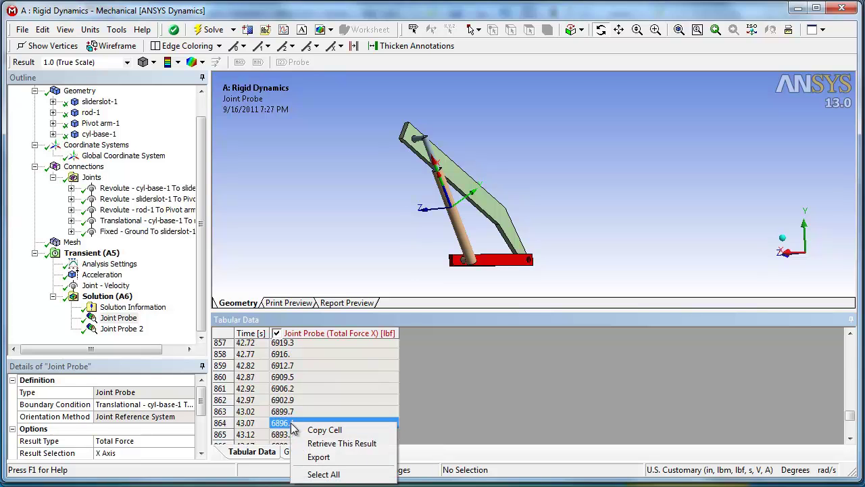
pyautogui.click(333, 444)
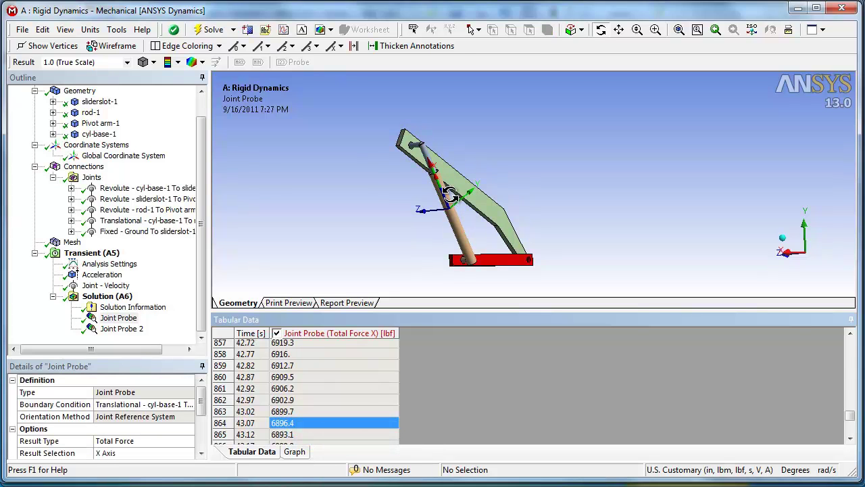
# Step: Show the translational joint probe's force graph and animate the assembly from the opposite side, stopping partway through the motion
pyautogui.click(293, 451)
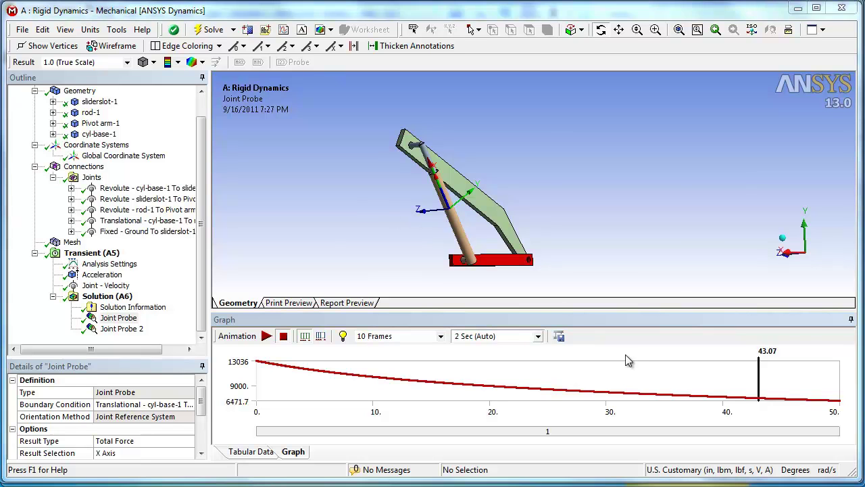
pyautogui.moveTo(445, 233); pyautogui.dragTo(605, 233)
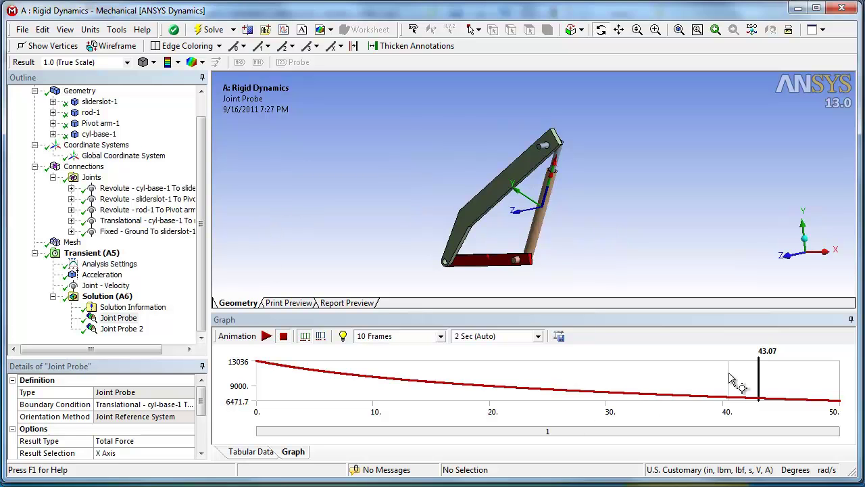
pyautogui.click(267, 336)
pyautogui.click(534, 378)
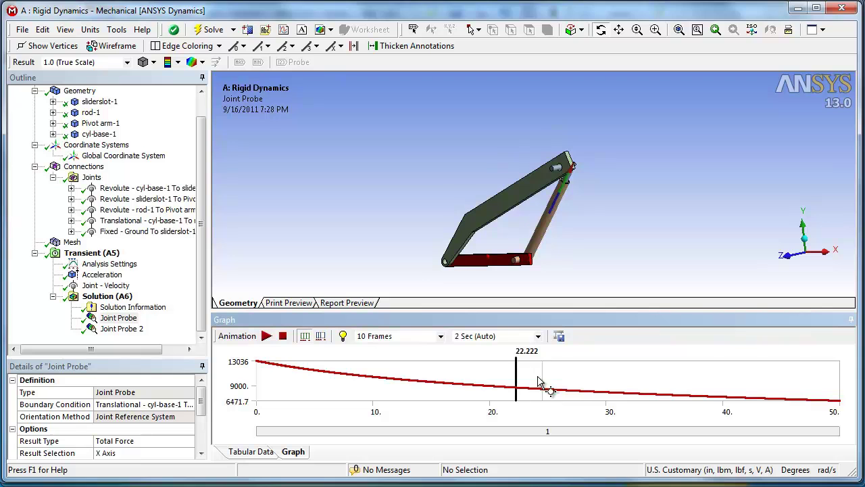
# Step: Return the probe's time marker to 0 s and inspect the revolute cyl-base-1 to sliderslot-1 and translational cyl-base-1 to rod-1 joints
pyautogui.moveTo(516, 373); pyautogui.dragTo(223, 378)
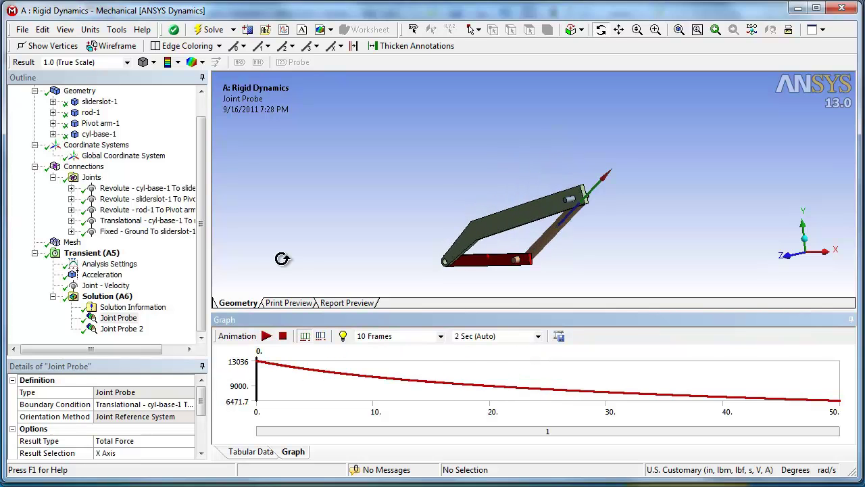
pyautogui.click(85, 180)
pyautogui.moveTo(561, 294); pyautogui.dragTo(595, 297, button='middle')
pyautogui.click(84, 166)
pyautogui.click(86, 146)
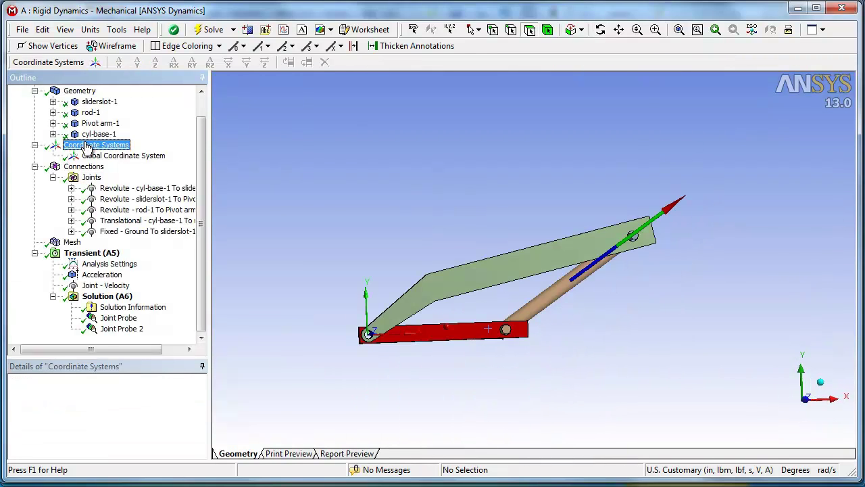
pyautogui.click(115, 189)
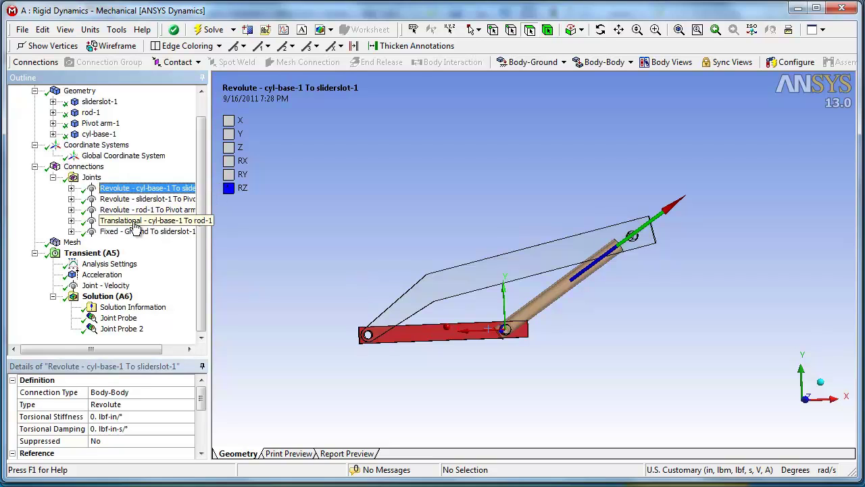
pyautogui.click(126, 226)
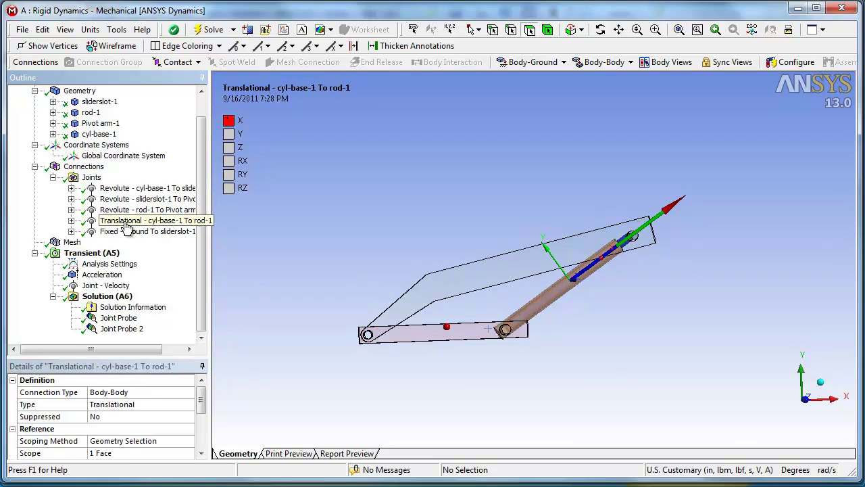
# Step: Test the translational cyl-base-1 to rod-1 joint's motion in Configure mode by moving its handle, then leave the mode
pyautogui.moveTo(608, 320); pyautogui.dragTo(589, 326, button='middle')
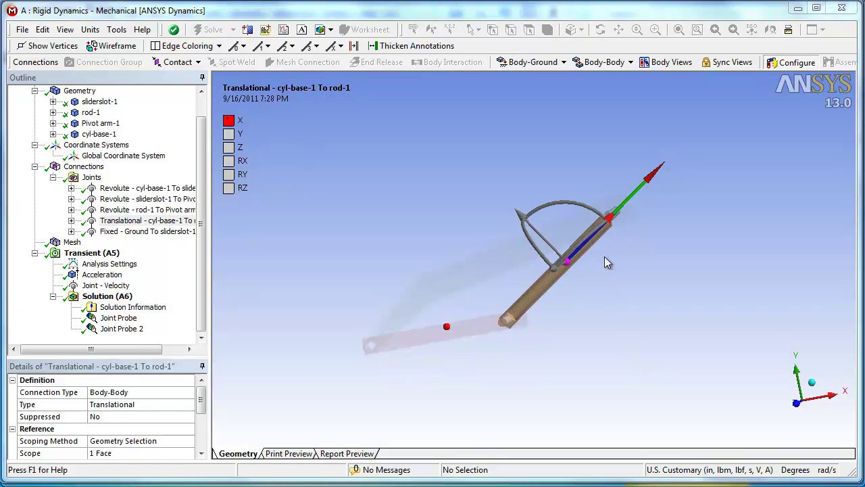
pyautogui.moveTo(611, 274); pyautogui.dragTo(633, 318, button='middle')
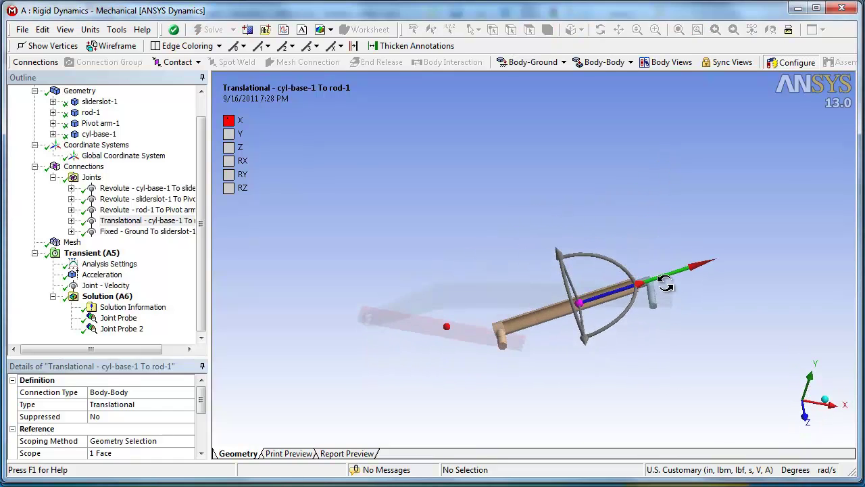
pyautogui.moveTo(665, 267); pyautogui.dragTo(634, 248, button='middle')
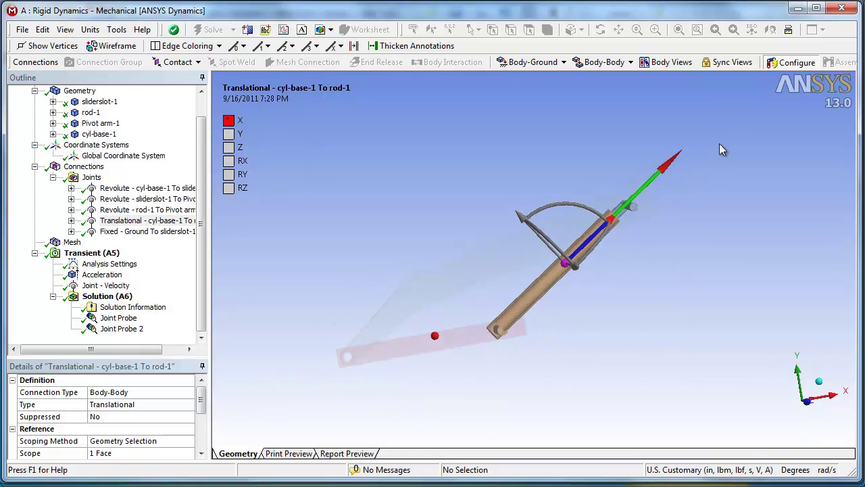
pyautogui.moveTo(589, 250); pyautogui.dragTo(617, 287)
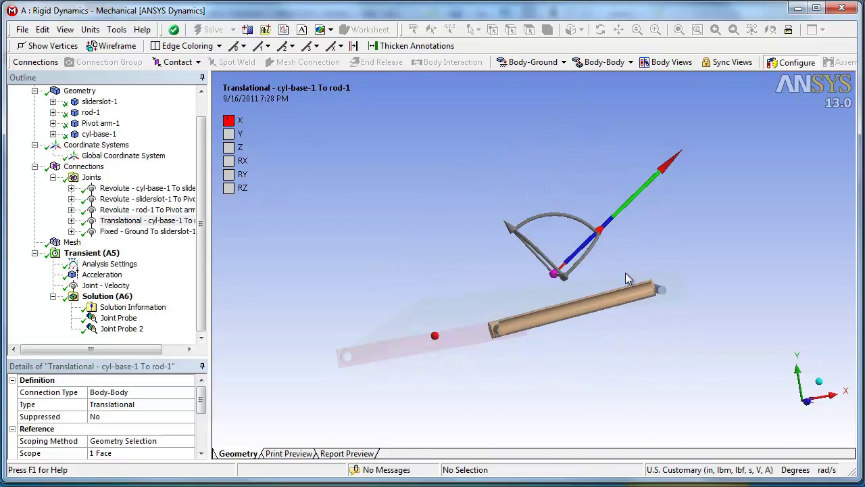
pyautogui.moveTo(597, 241); pyautogui.dragTo(593, 251)
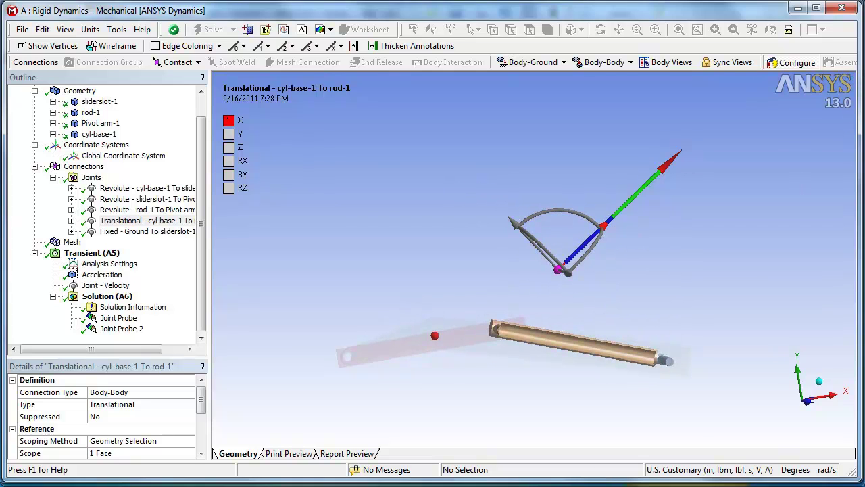
pyautogui.moveTo(855, 325); pyautogui.dragTo(864, 324)
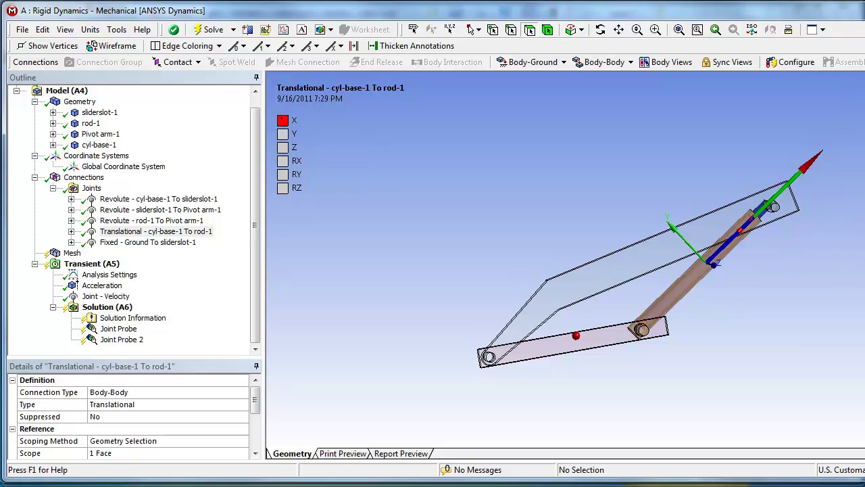
pyautogui.moveTo(864, 213); pyautogui.dragTo(858, 212)
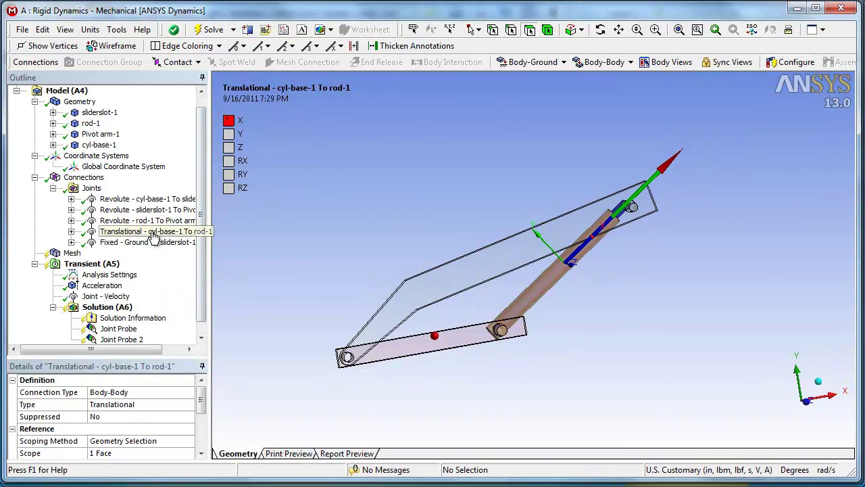
# Step: Test the revolute sliderslot-1 to Pivot arm-1 joint in Configure mode by swinging the pivot arm about Z, then leave the mode and inspect the joint
pyautogui.click(113, 200)
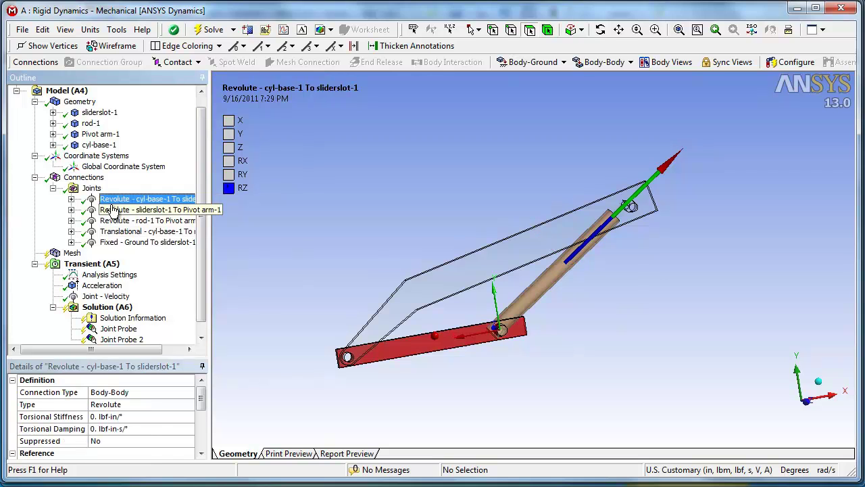
pyautogui.click(113, 212)
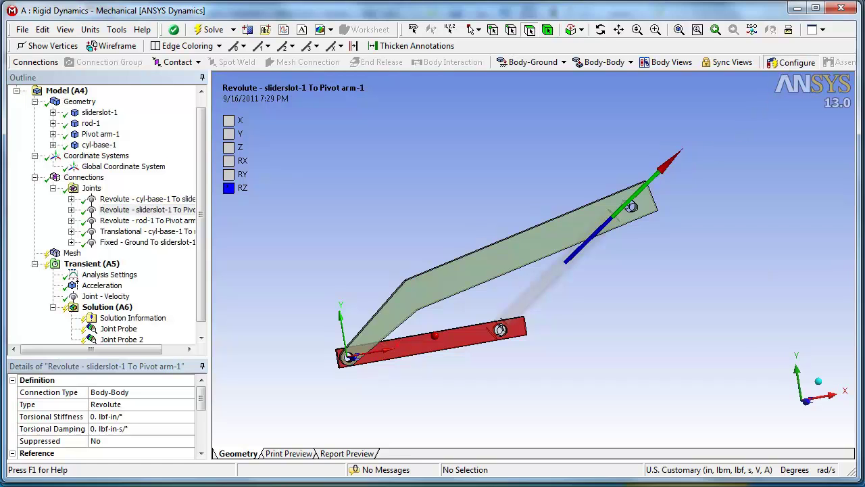
pyautogui.click(787, 62)
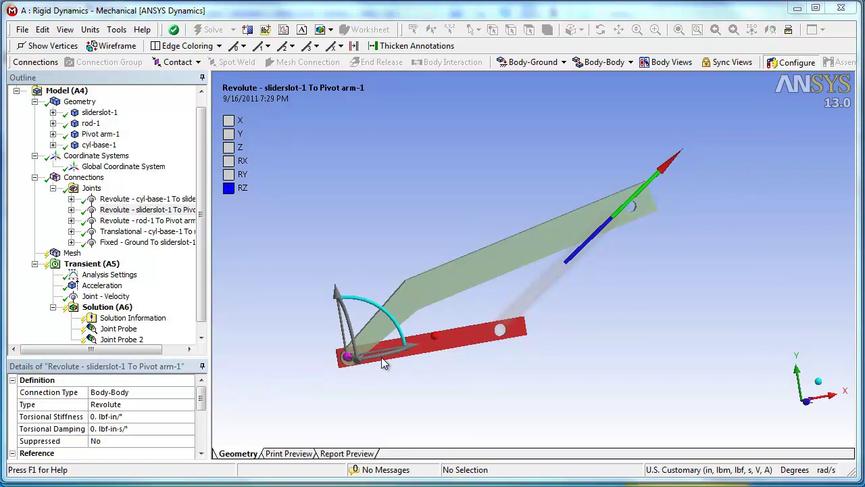
pyautogui.moveTo(389, 319); pyautogui.dragTo(355, 293)
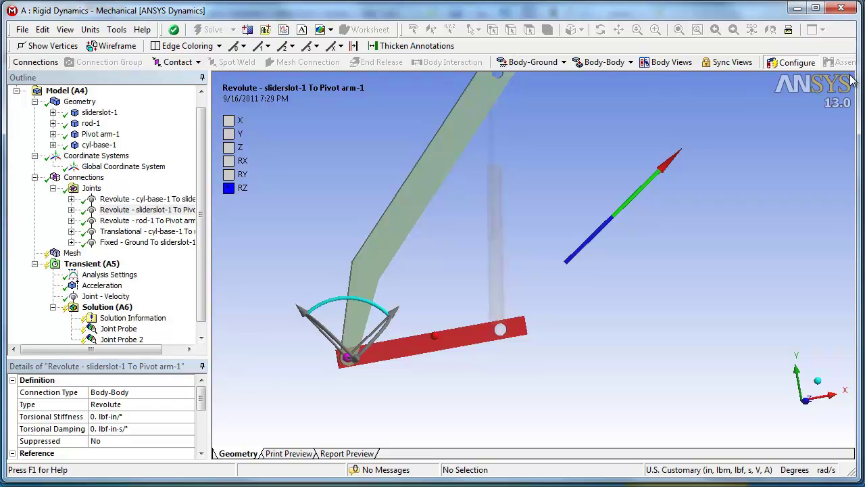
pyautogui.moveTo(374, 306); pyautogui.dragTo(351, 279)
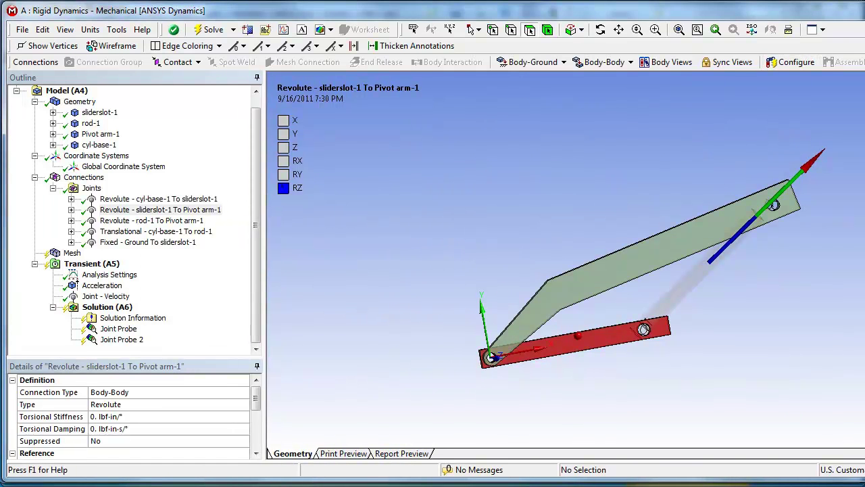
pyautogui.moveTo(864, 130); pyautogui.dragTo(859, 130)
pyautogui.moveTo(540, 322); pyautogui.dragTo(567, 307, button='middle')
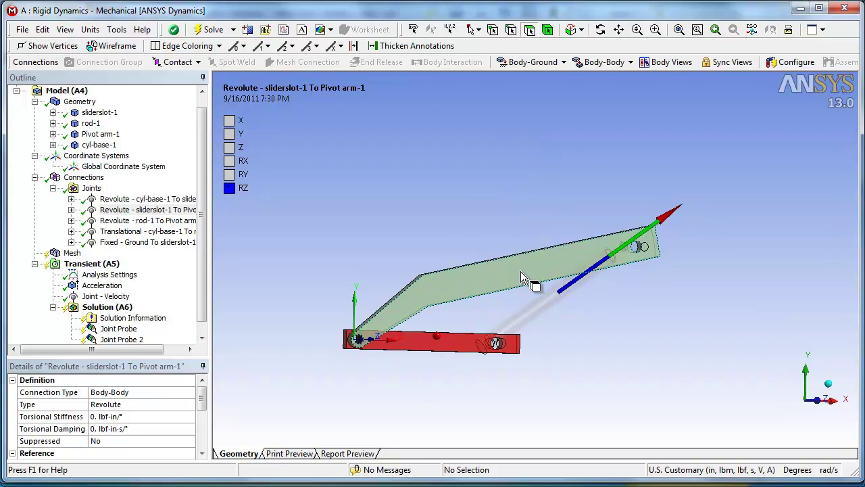
pyautogui.moveTo(536, 309); pyautogui.dragTo(562, 365, button='middle')
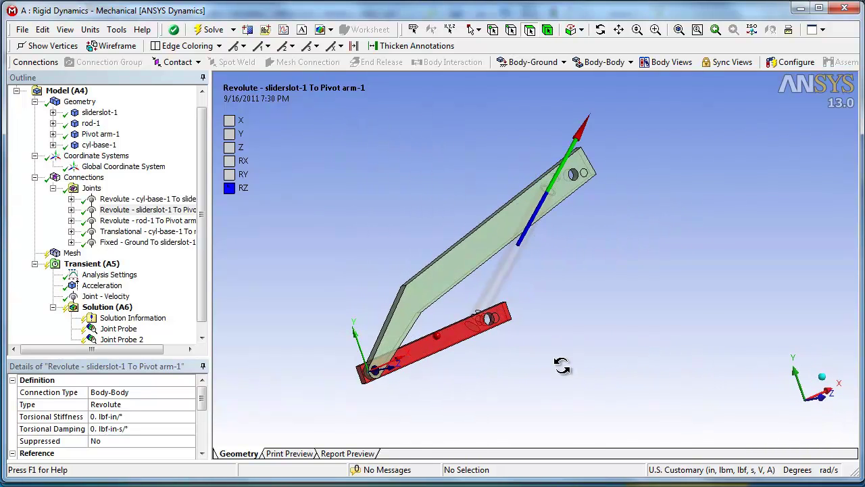